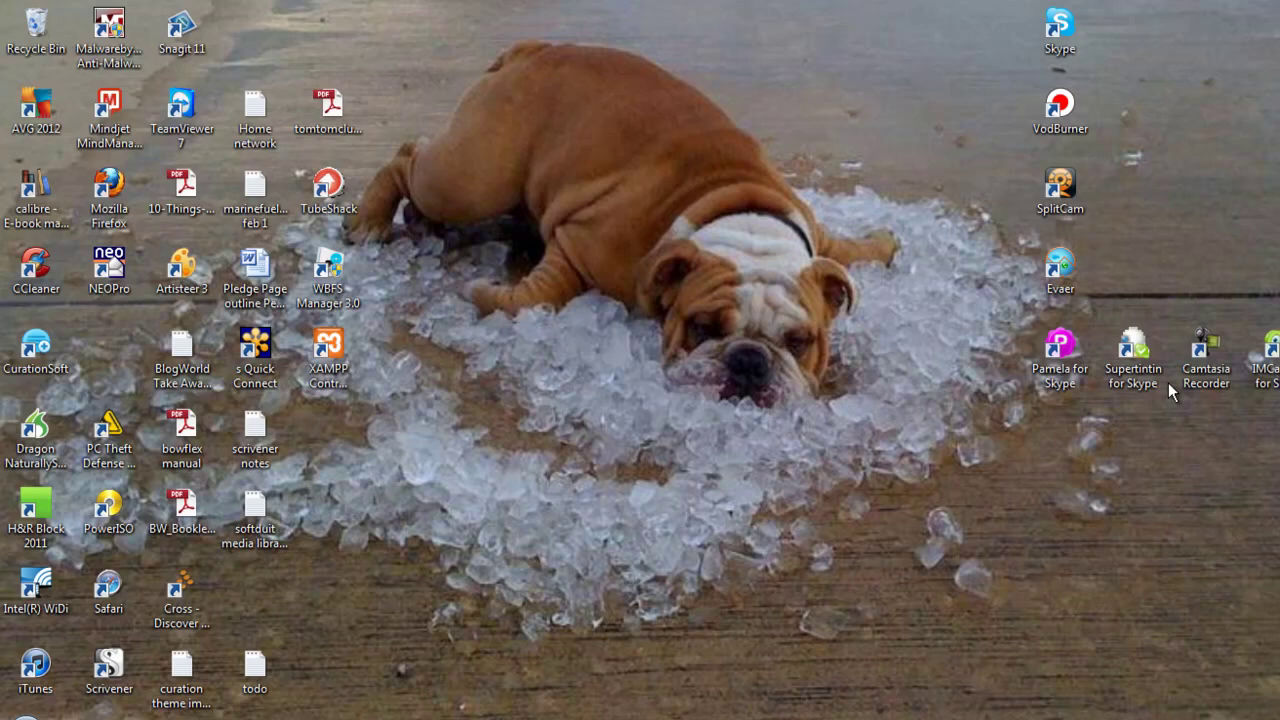
Launch Supertintin for Skype, switch to Skype and start a video call with the open contact
double_click(1130, 348)
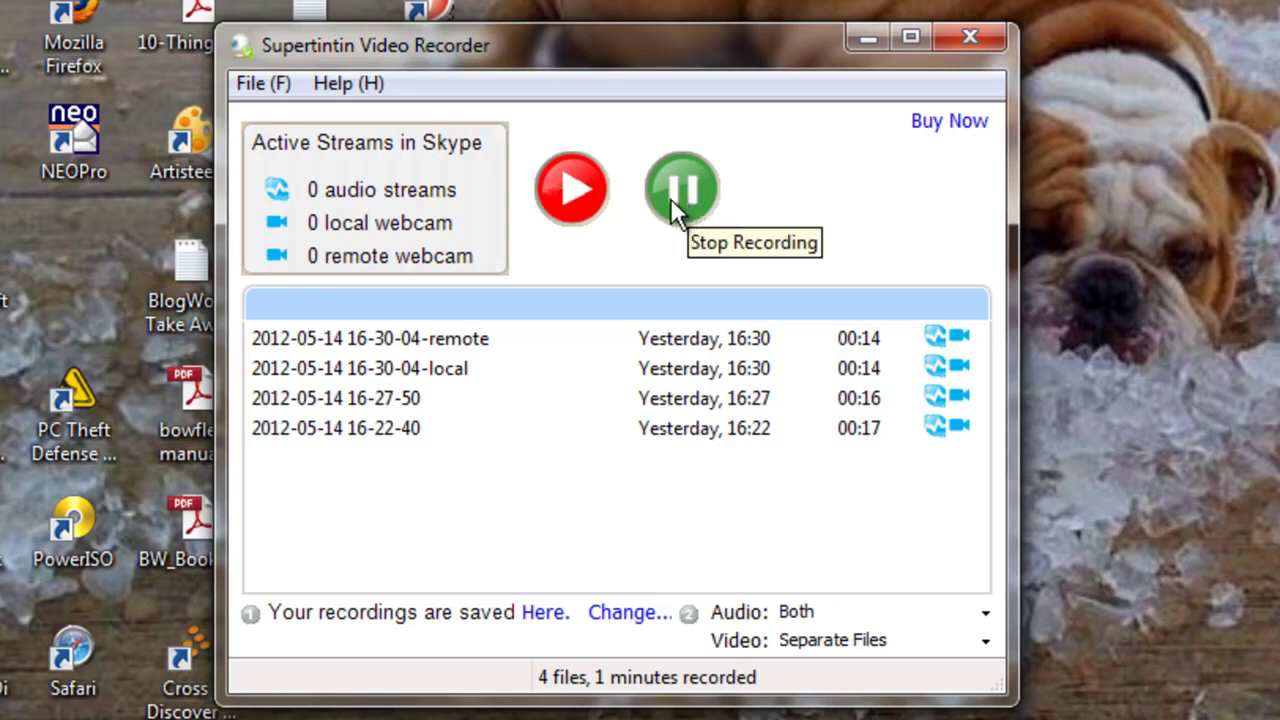
mouse_move(965, 715)
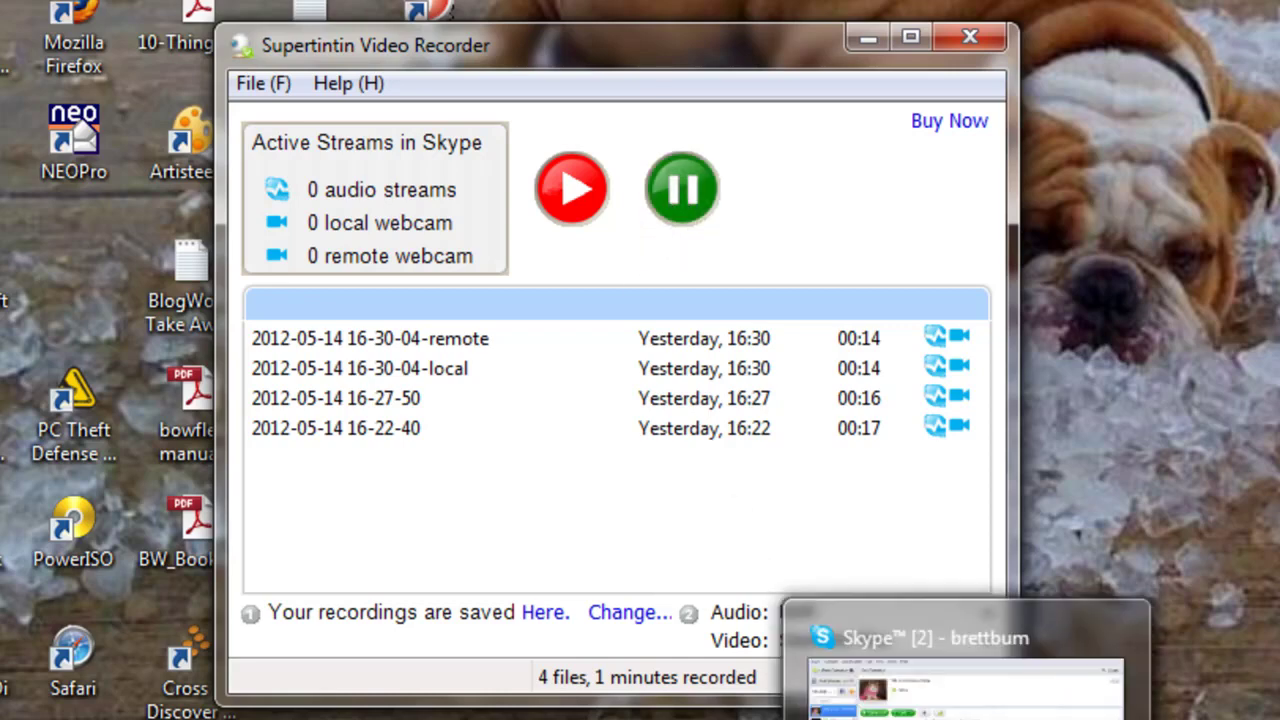
click(894, 612)
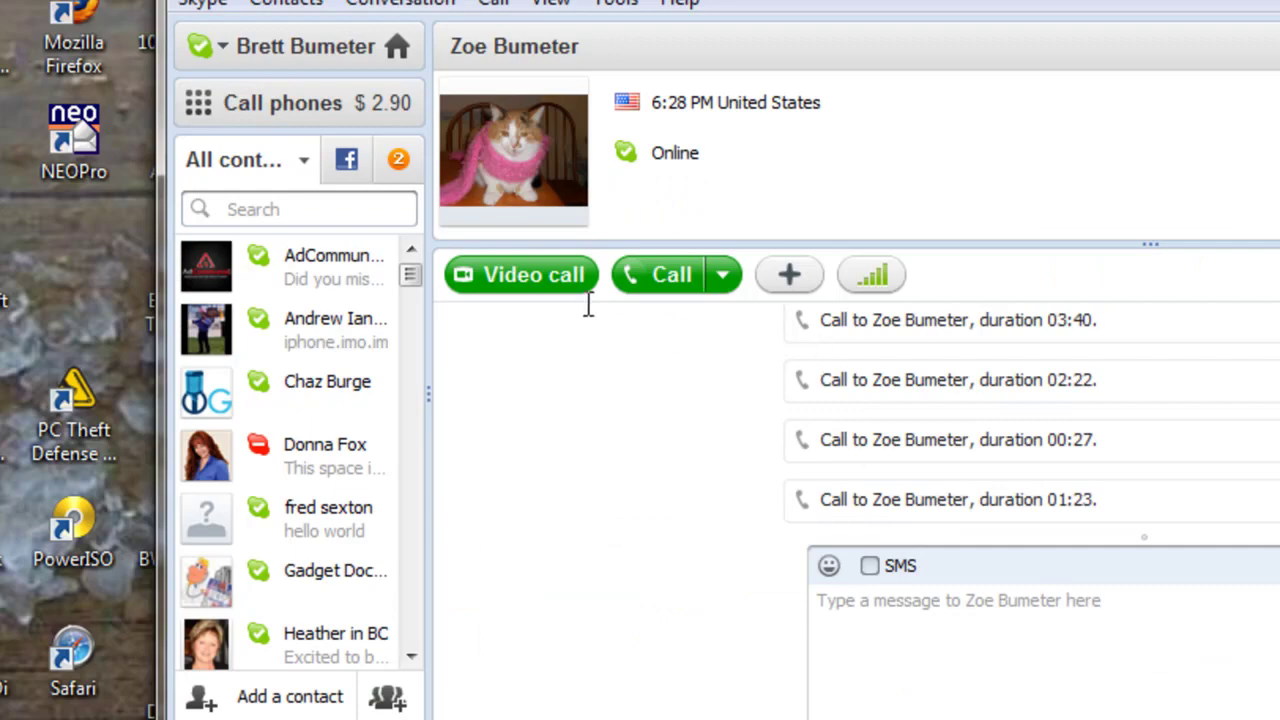
click(524, 262)
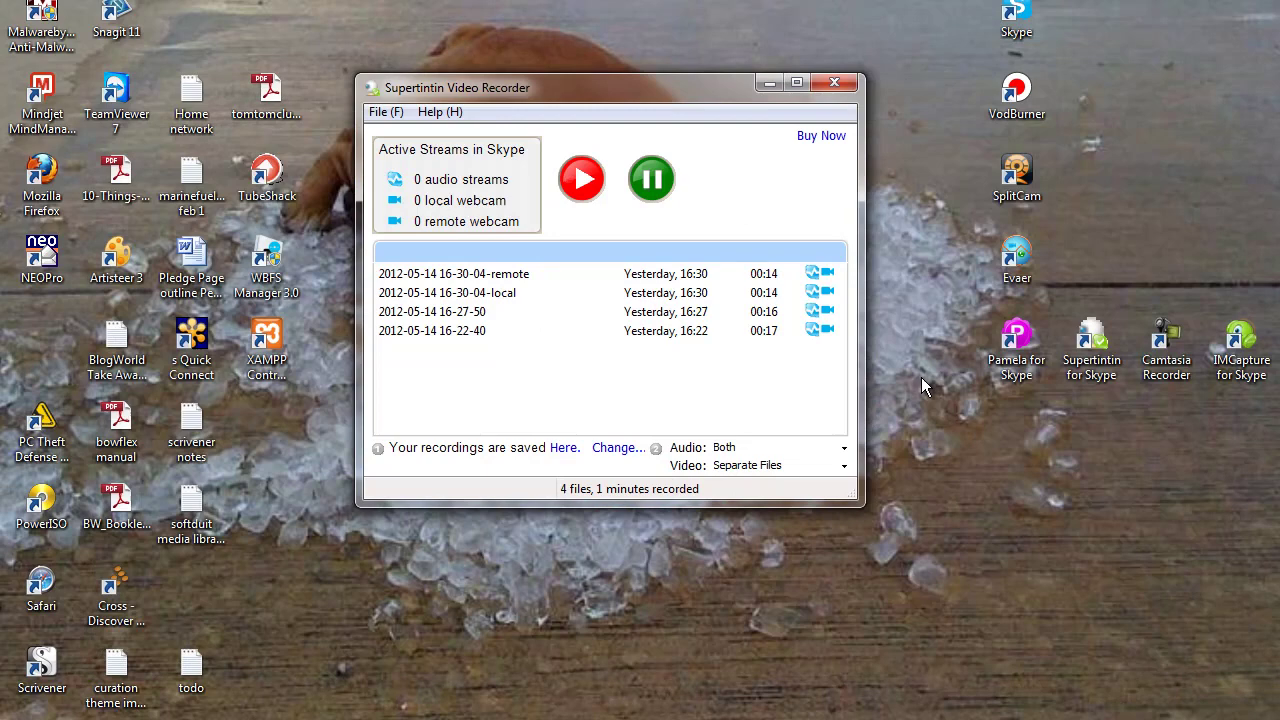
Start recording the call in Supertintin and minimize the Skype window to reveal the recorder
click(580, 180)
key(alt+Tab)
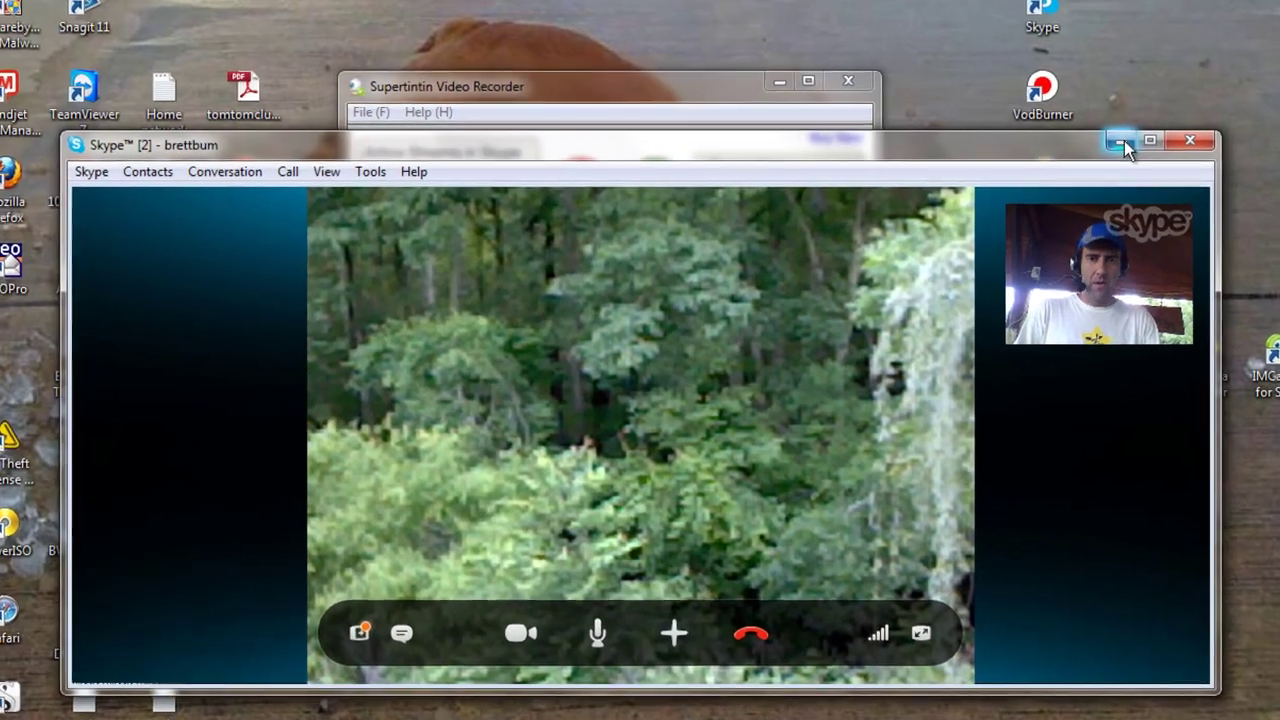
click(1092, 138)
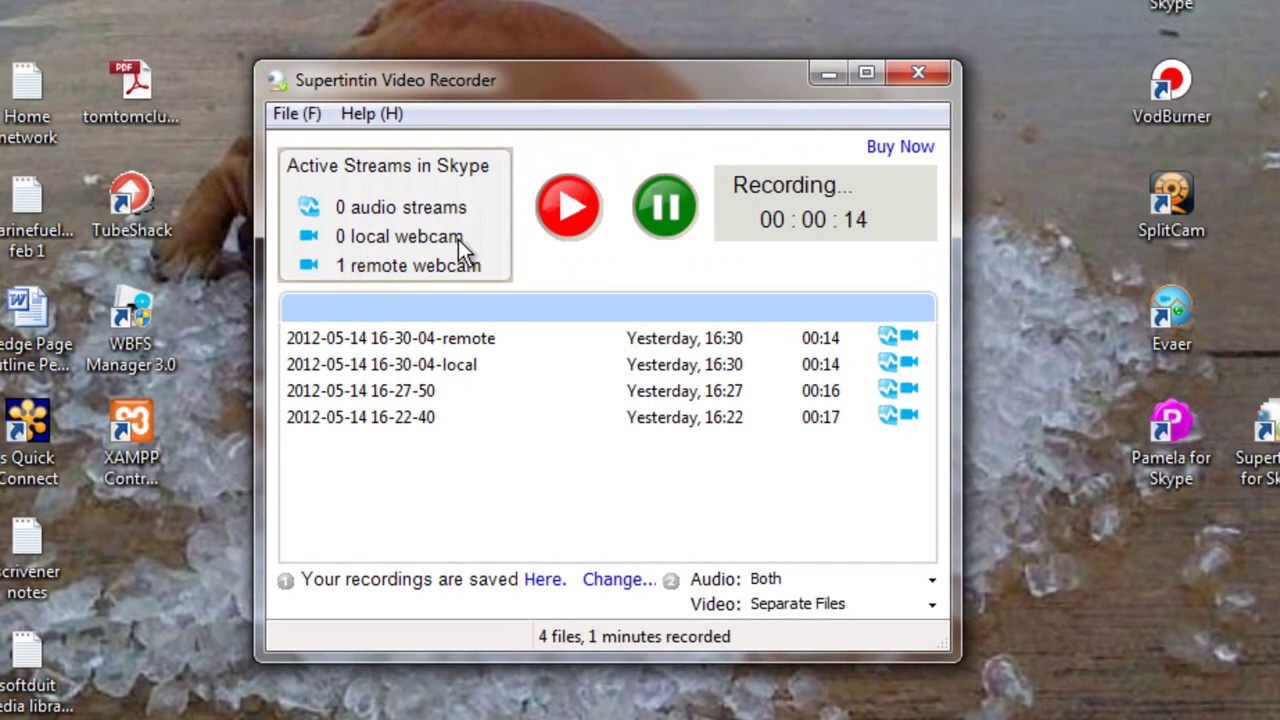
Stop the separate-files recording and select its new remote file followed by its local file in the recordings list
click(291, 113)
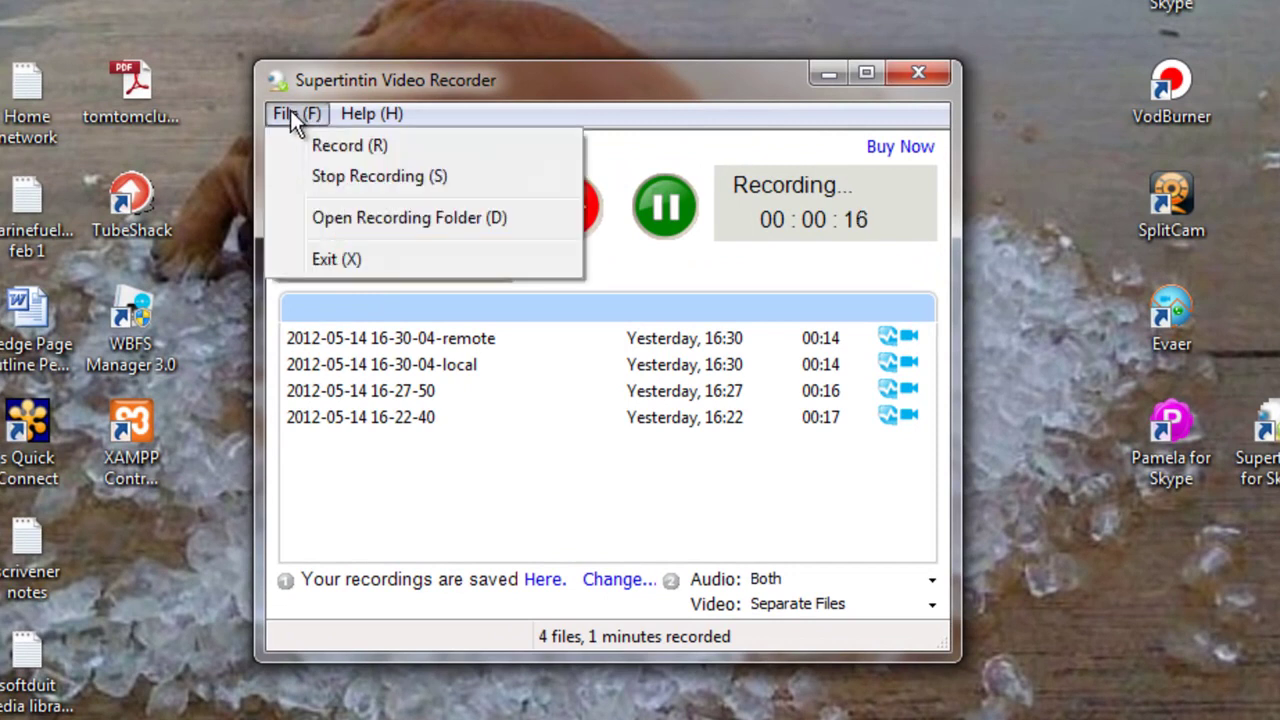
click(608, 106)
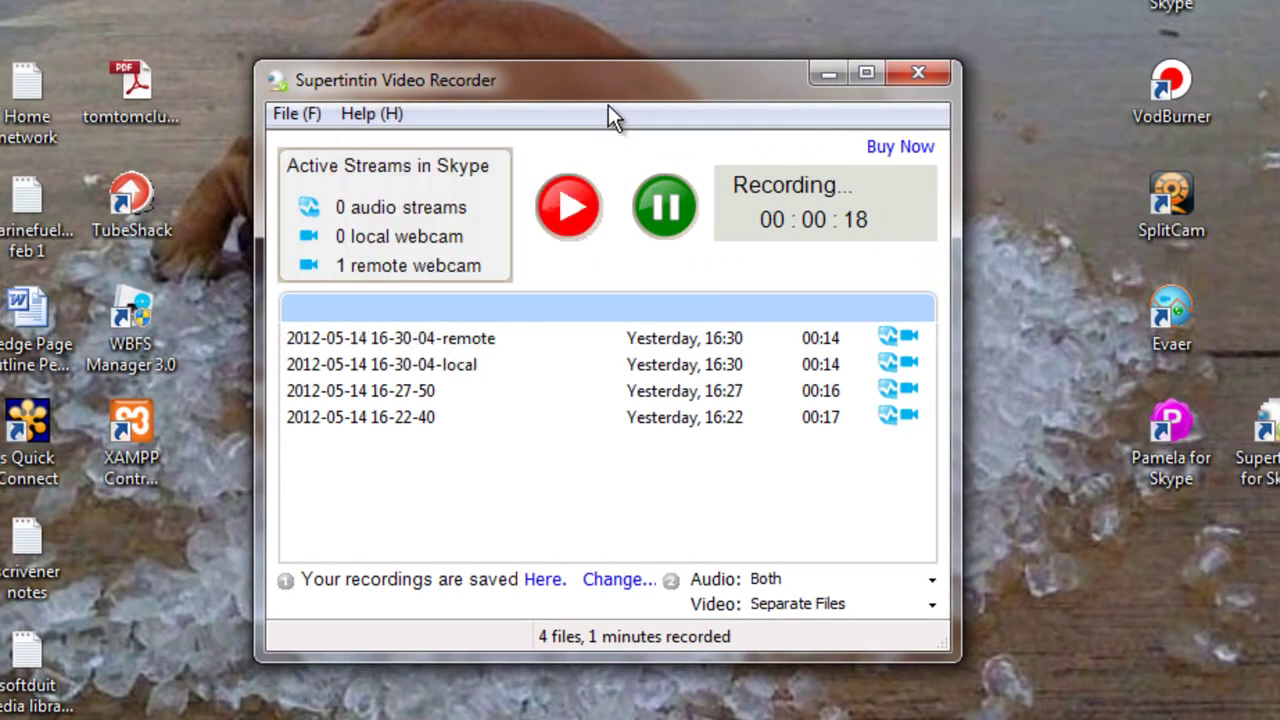
click(662, 203)
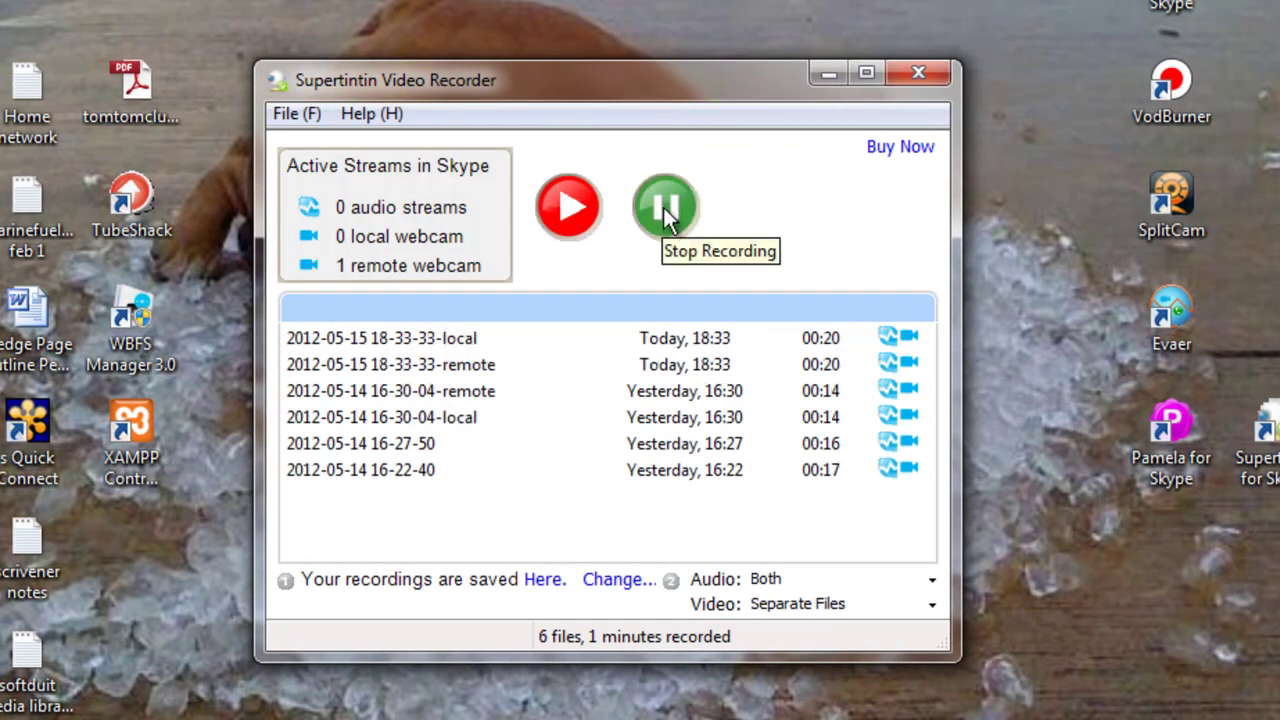
click(386, 365)
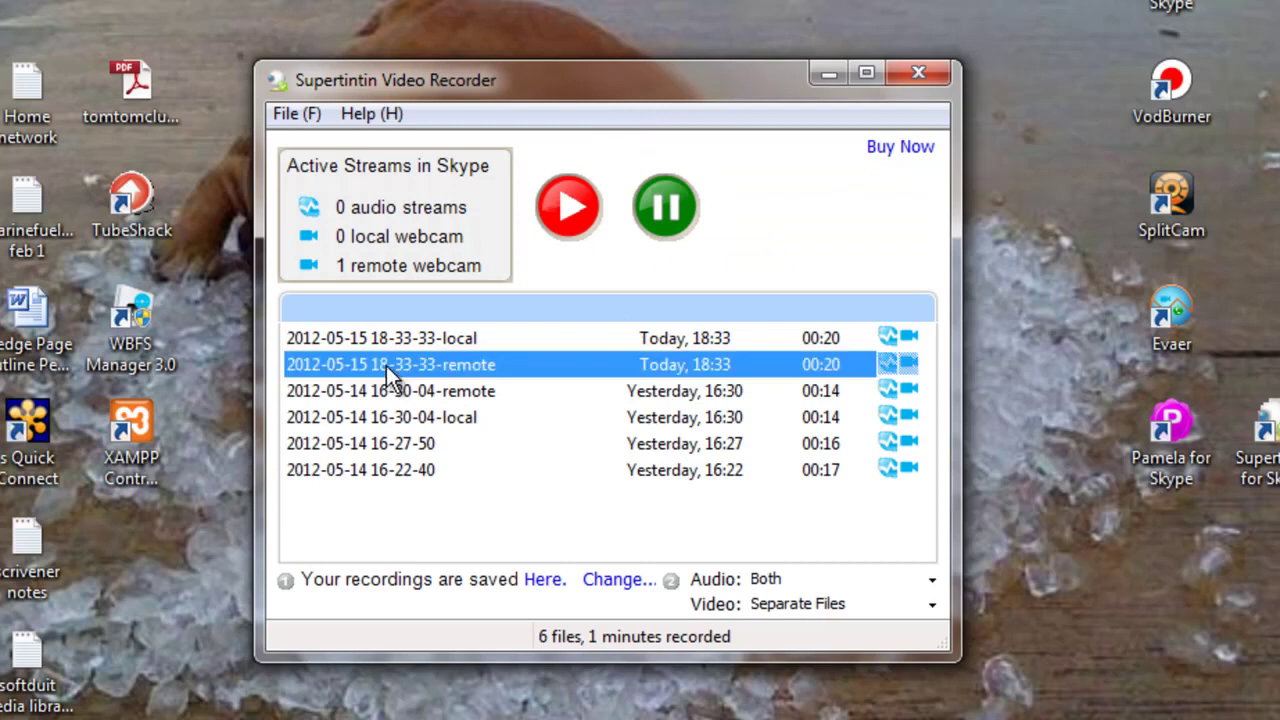
key(Up)
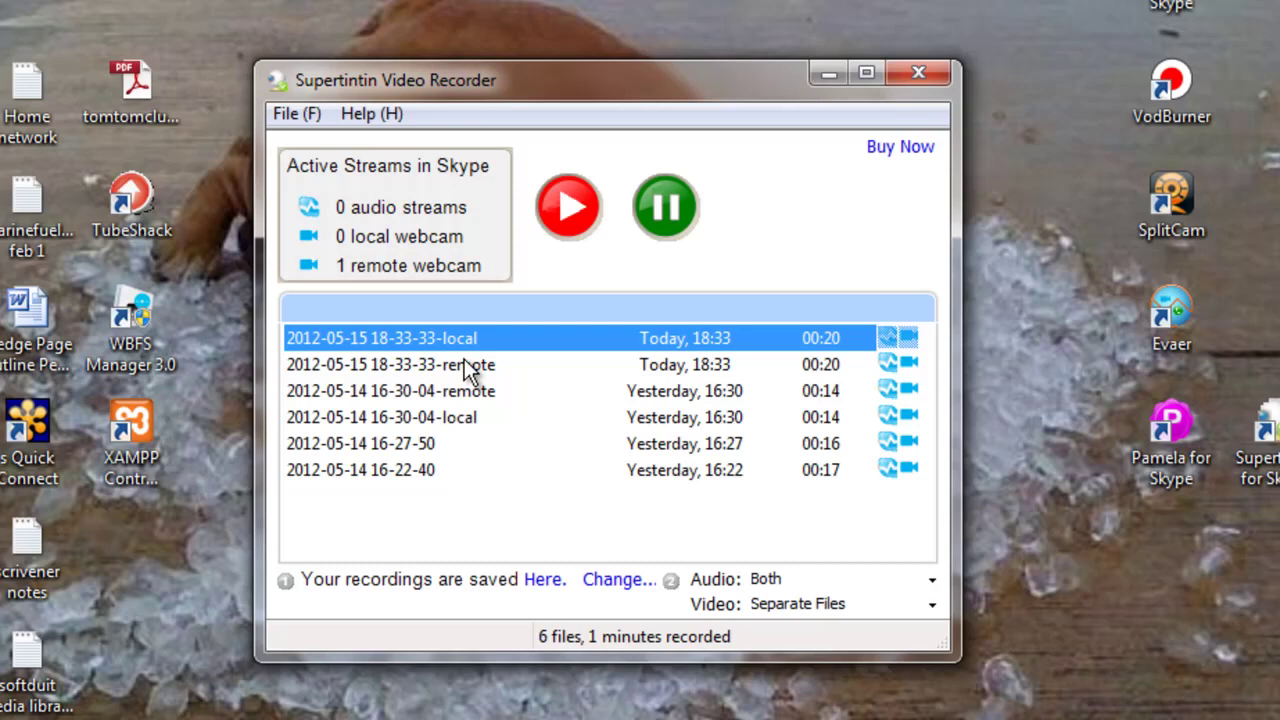
Review the audio recording modes in Supertintin's options and set the video recording mode to Side By Side
click(349, 113)
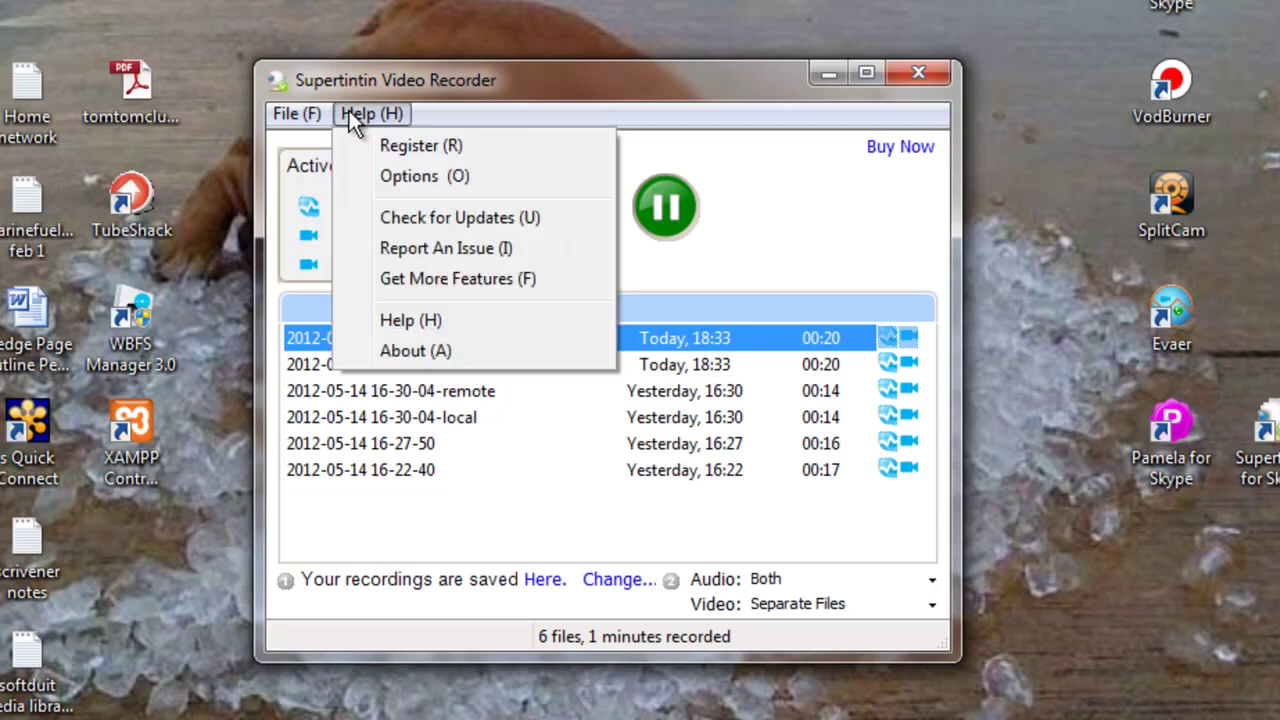
click(423, 176)
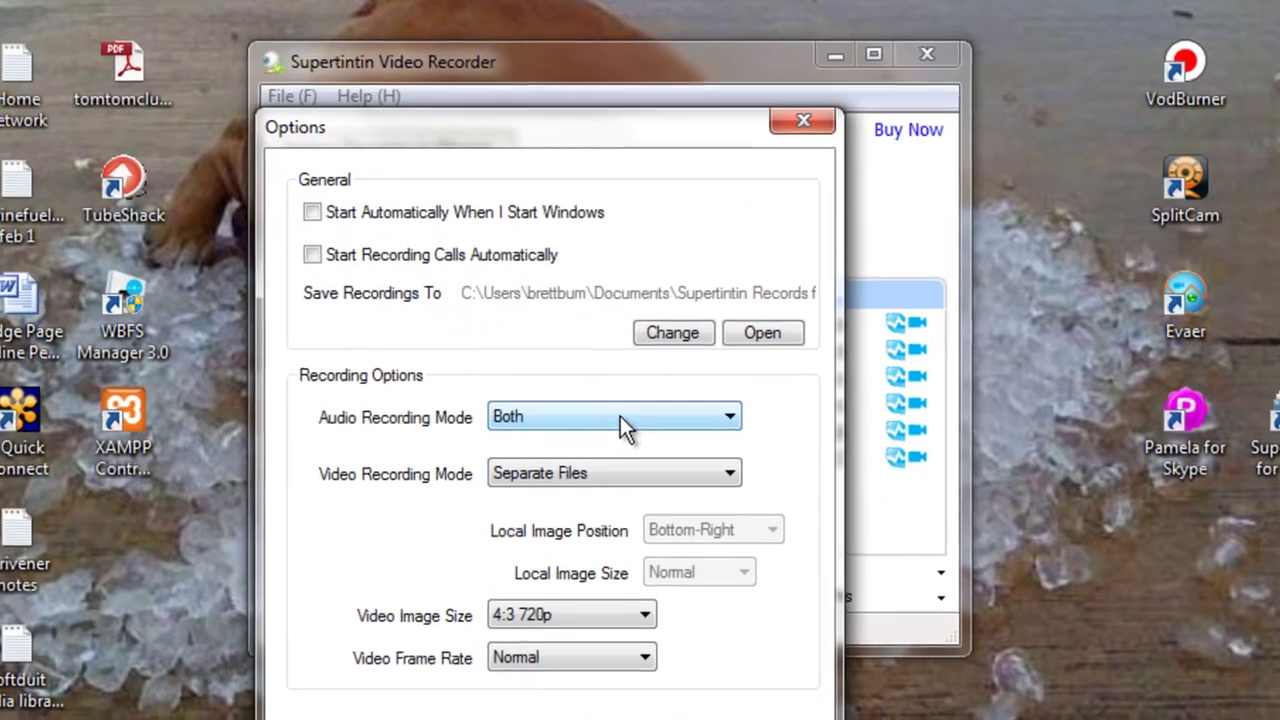
click(619, 428)
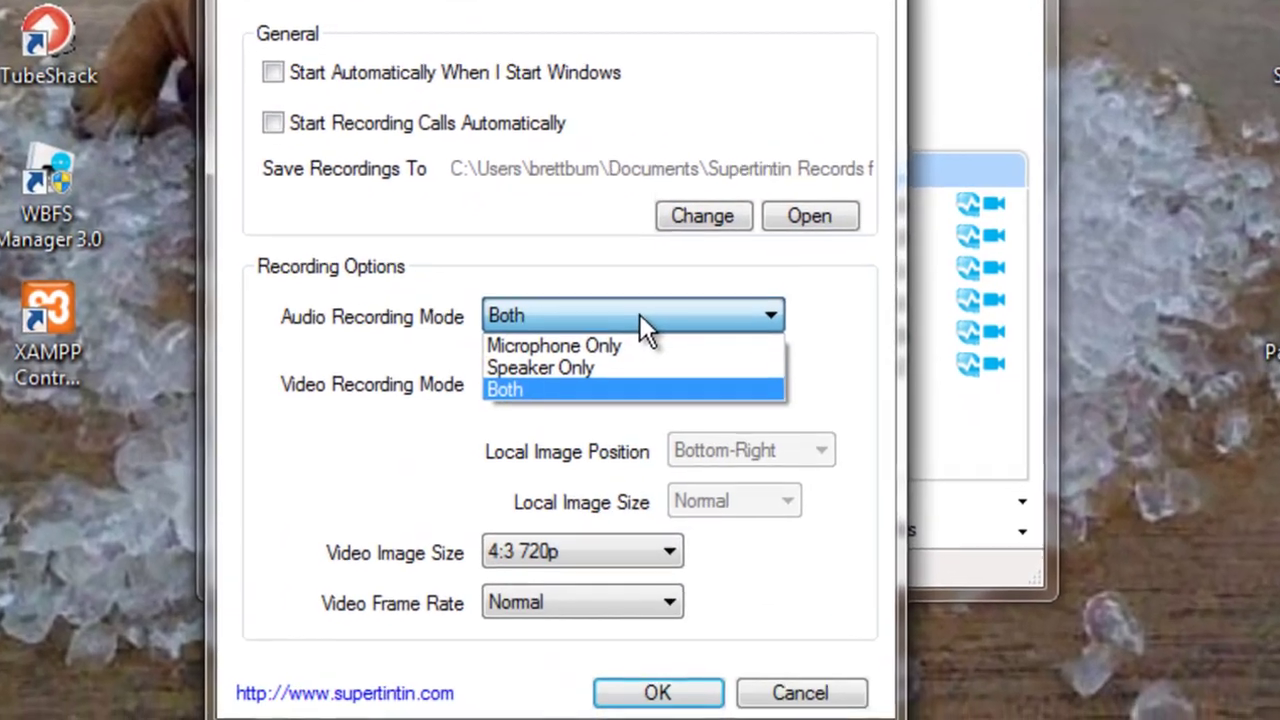
click(619, 427)
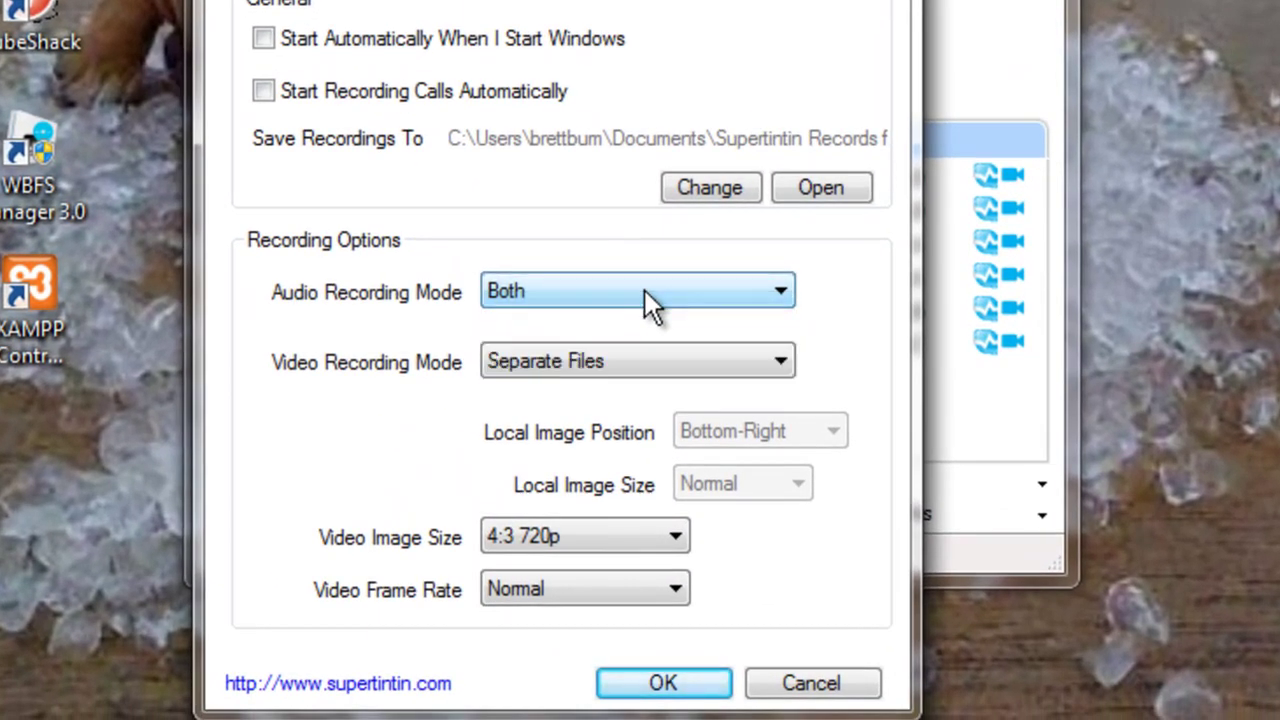
click(658, 361)
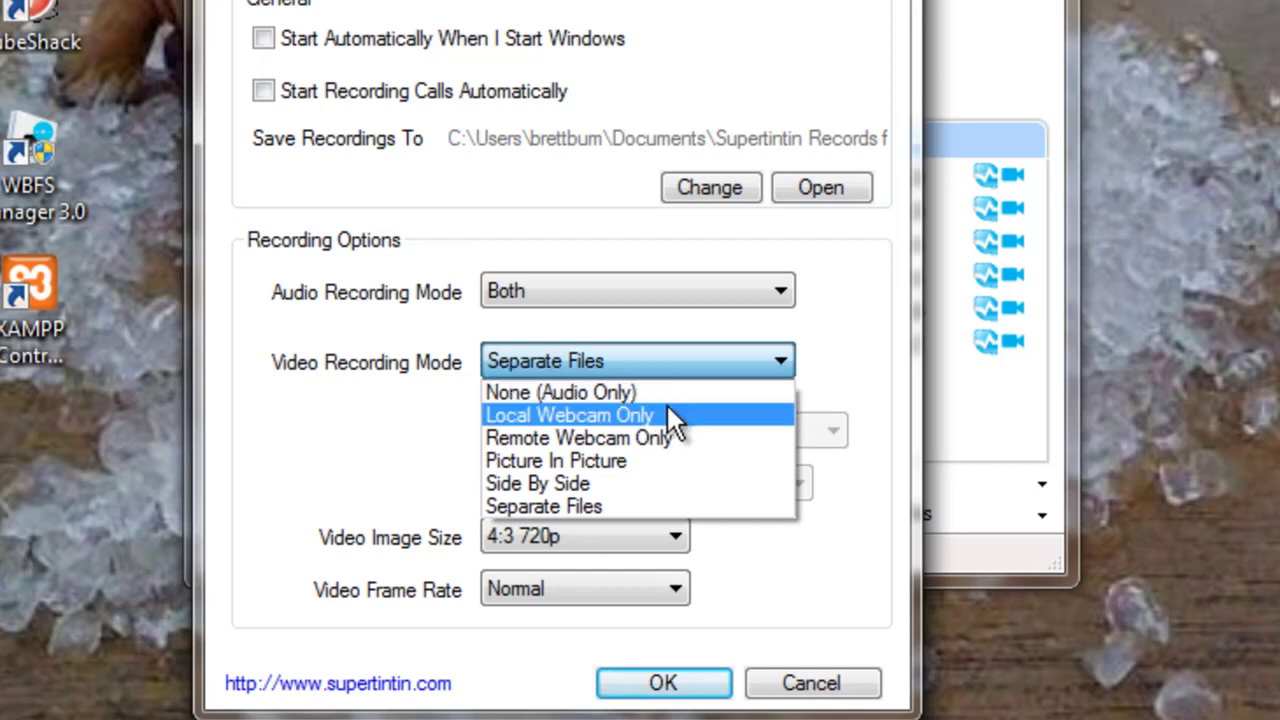
click(681, 480)
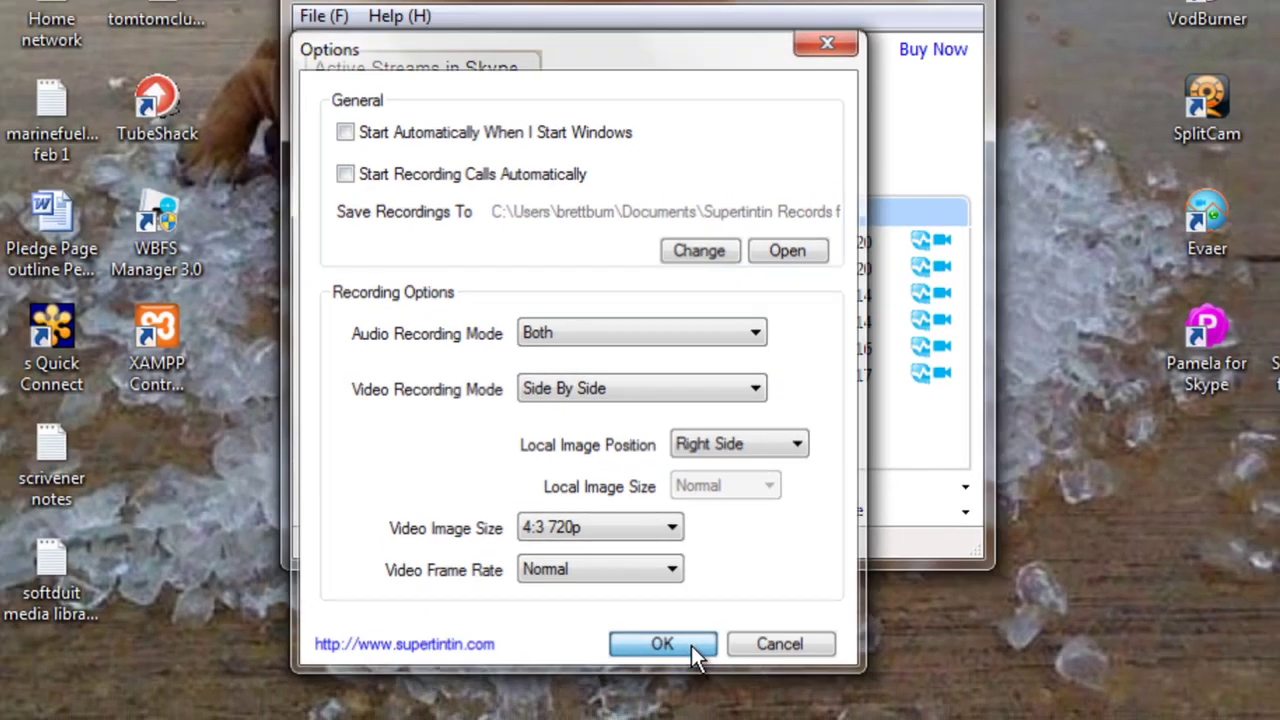
click(663, 683)
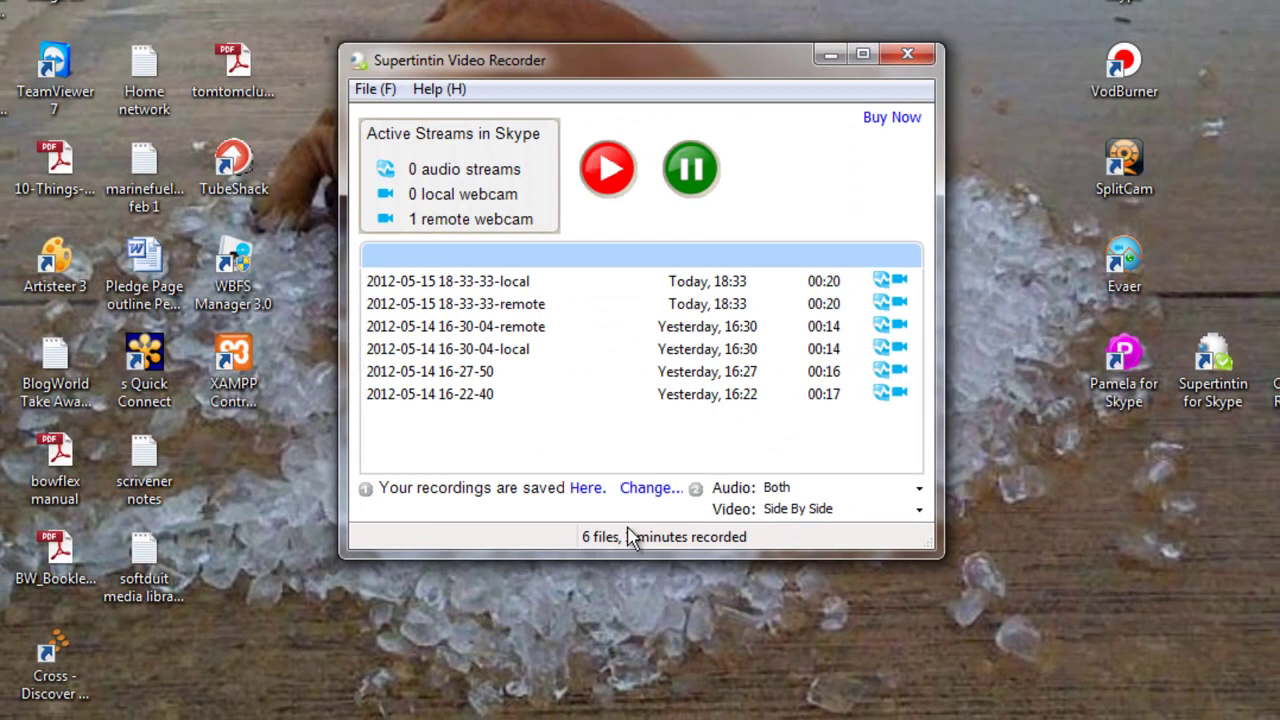
Record a short side-by-side clip of the Skype call and select the new recording in the list
click(603, 172)
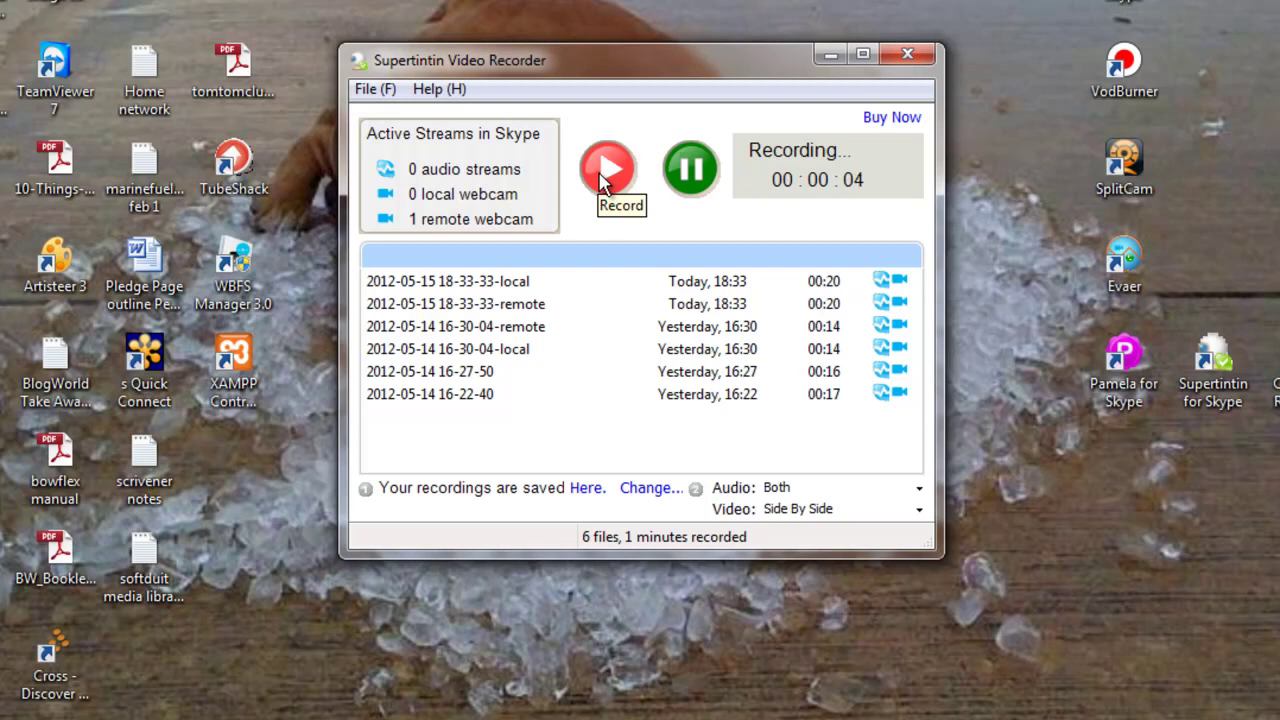
click(690, 170)
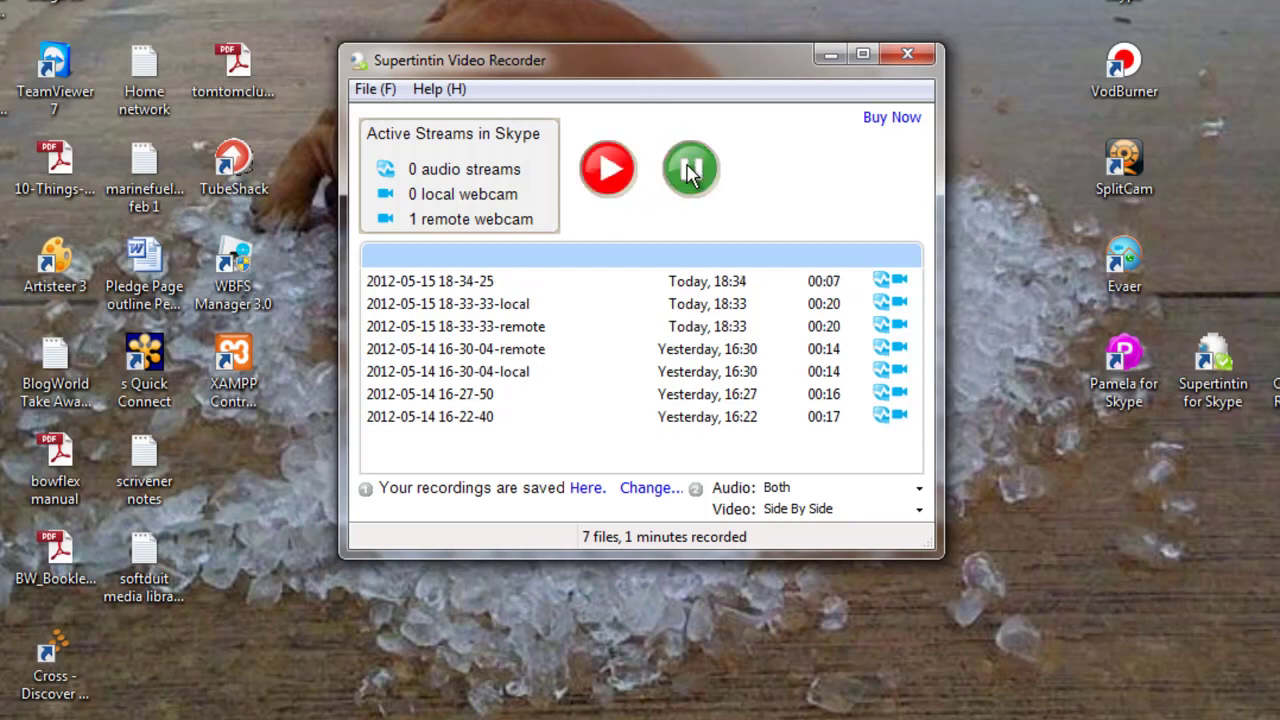
click(535, 286)
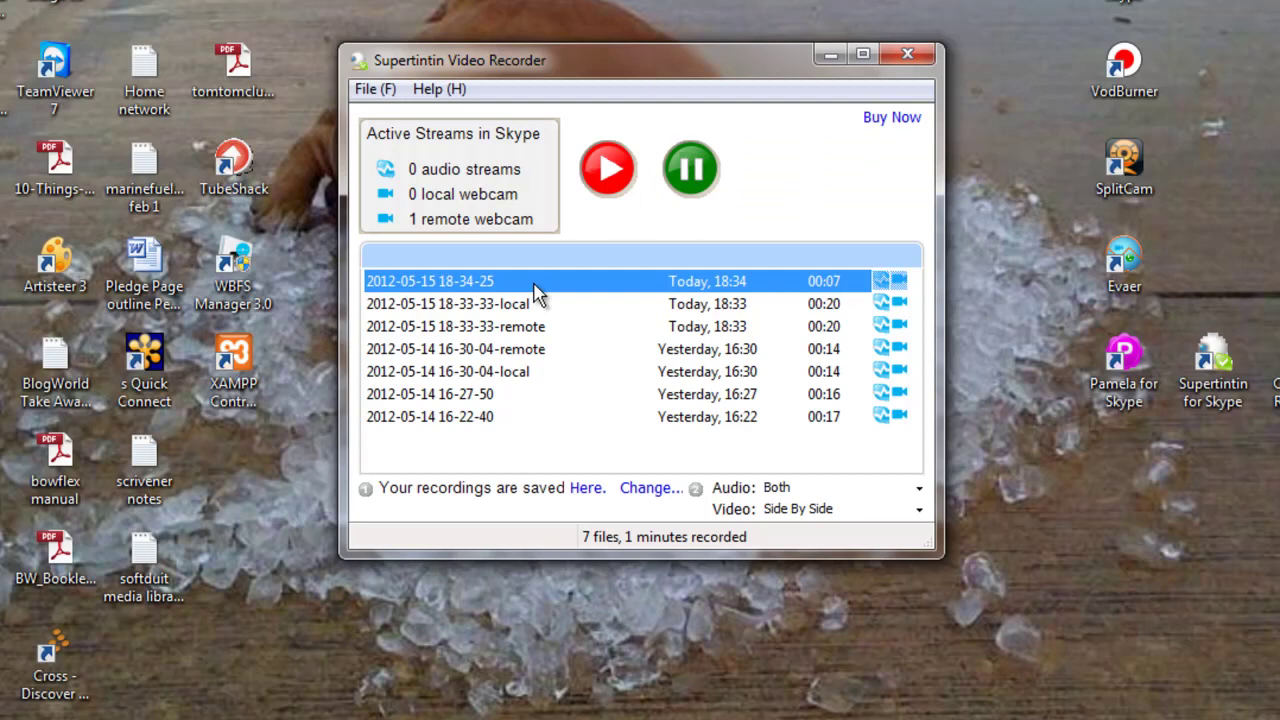
Set the video recording mode to Picture In Picture, with the local image positioned Bottom-Right at Normal size
click(441, 92)
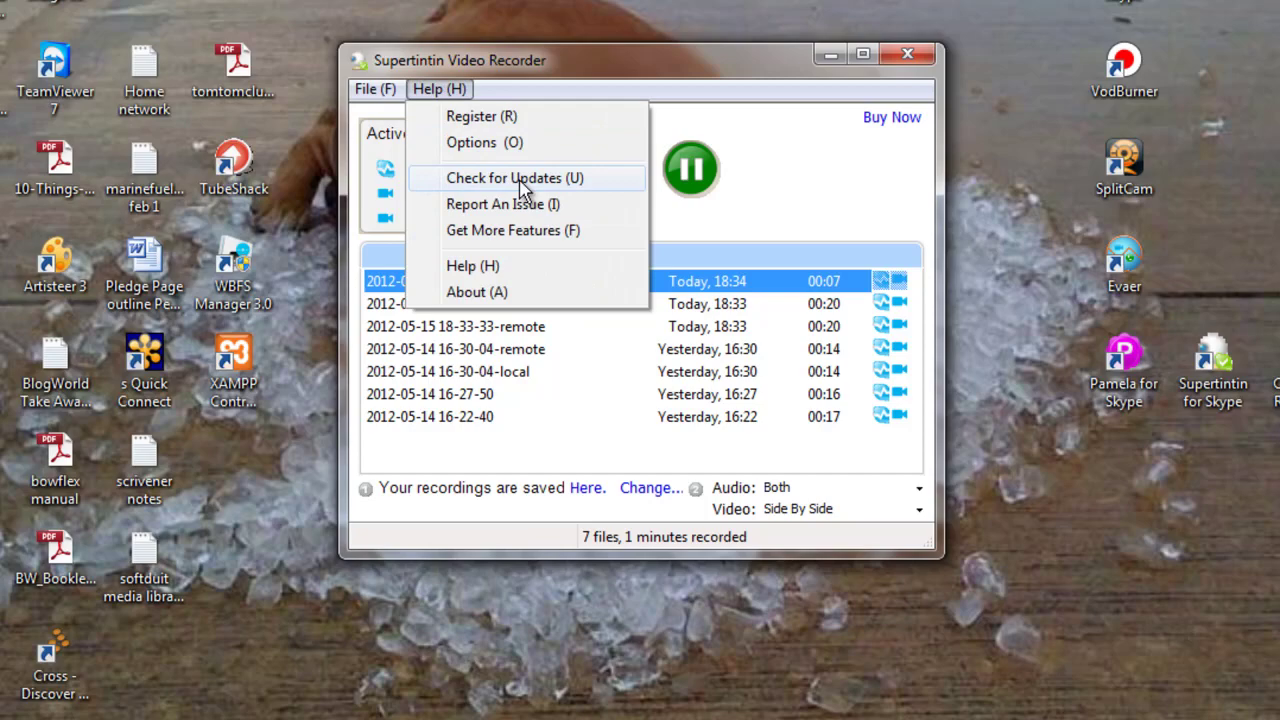
click(487, 142)
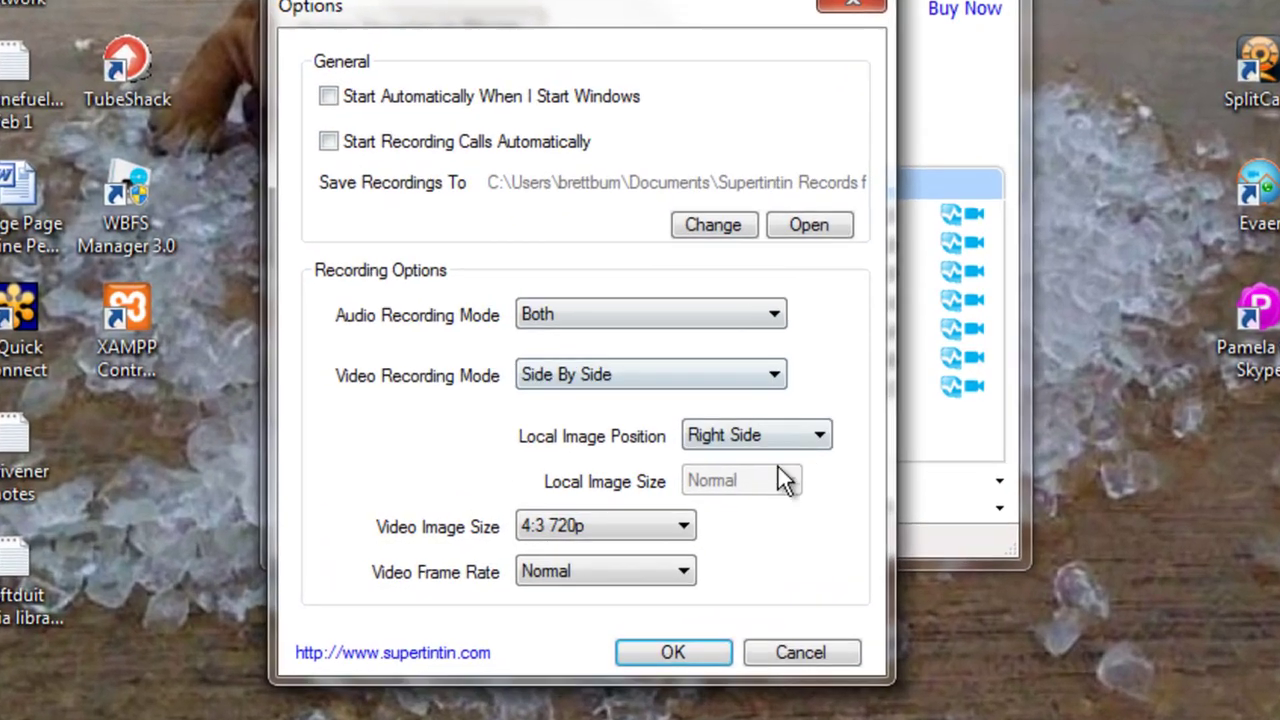
click(800, 437)
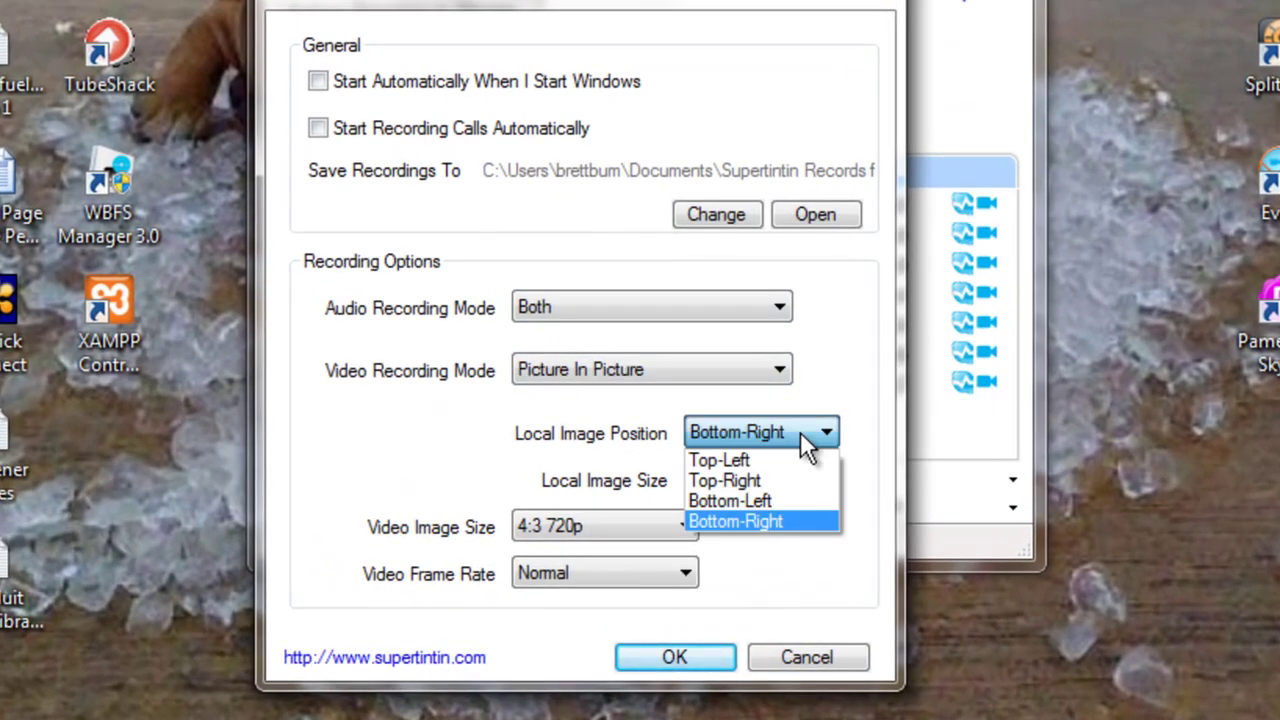
click(591, 431)
click(763, 488)
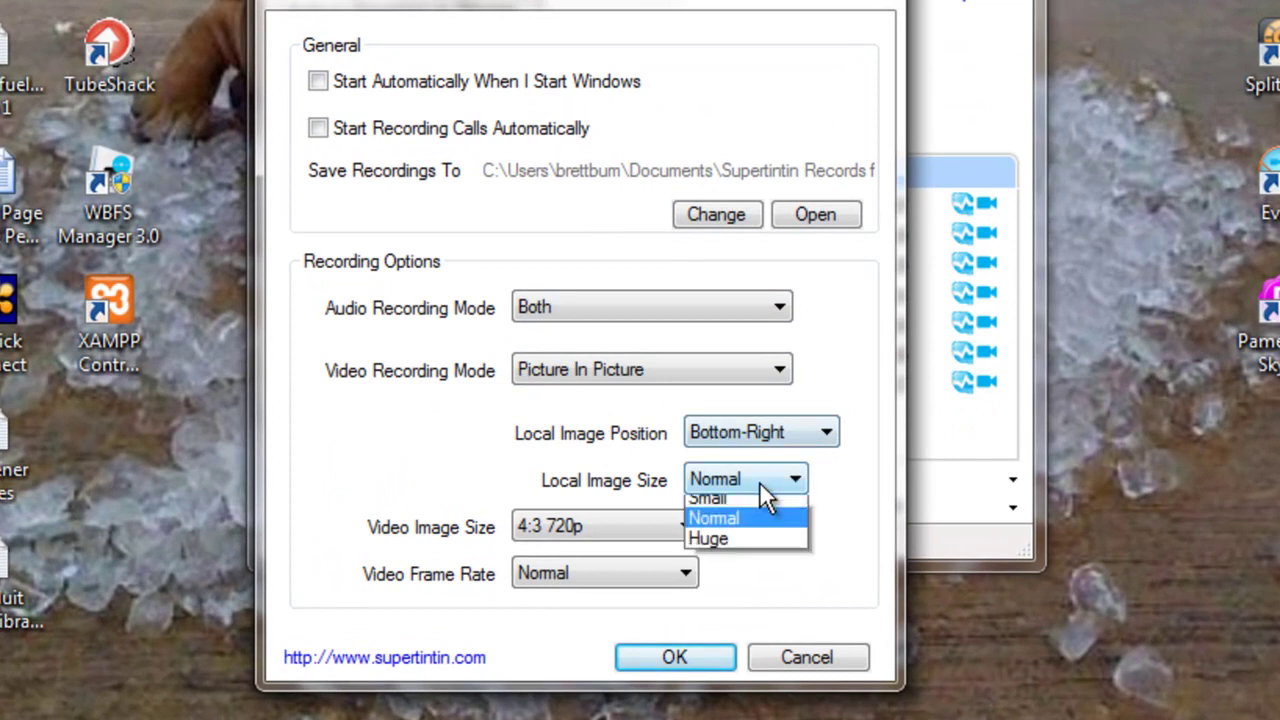
click(616, 443)
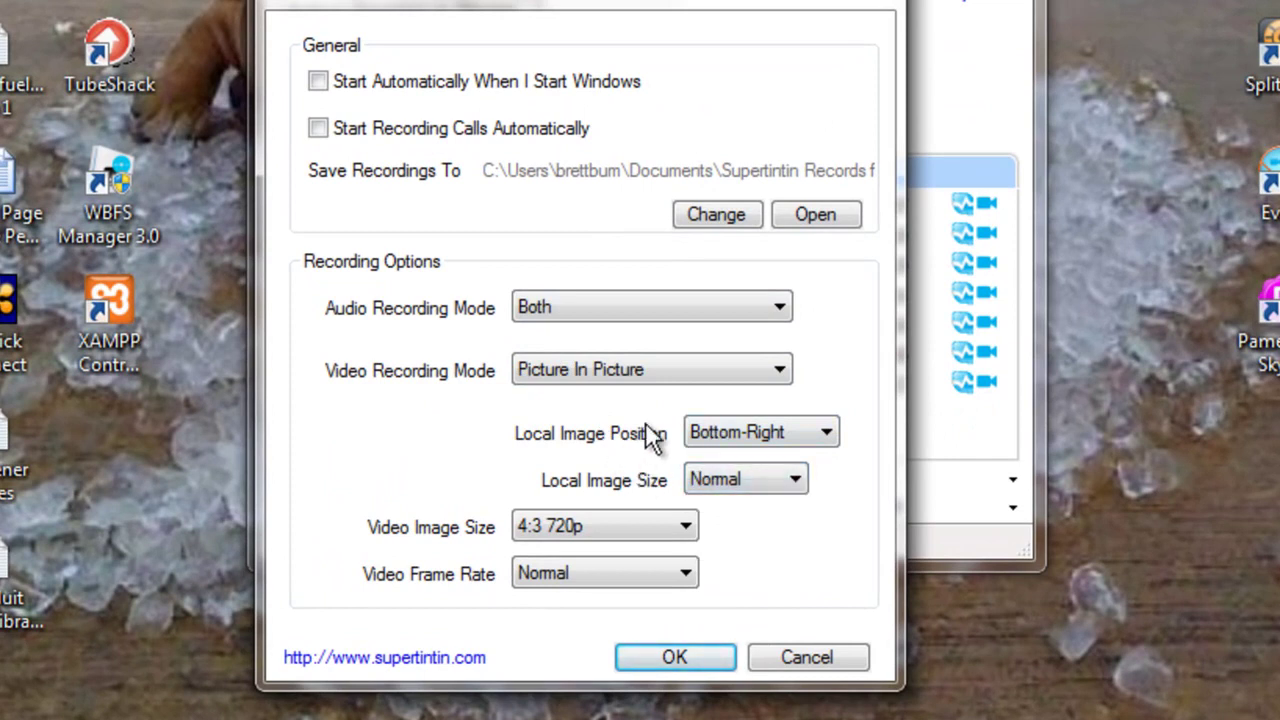
click(741, 432)
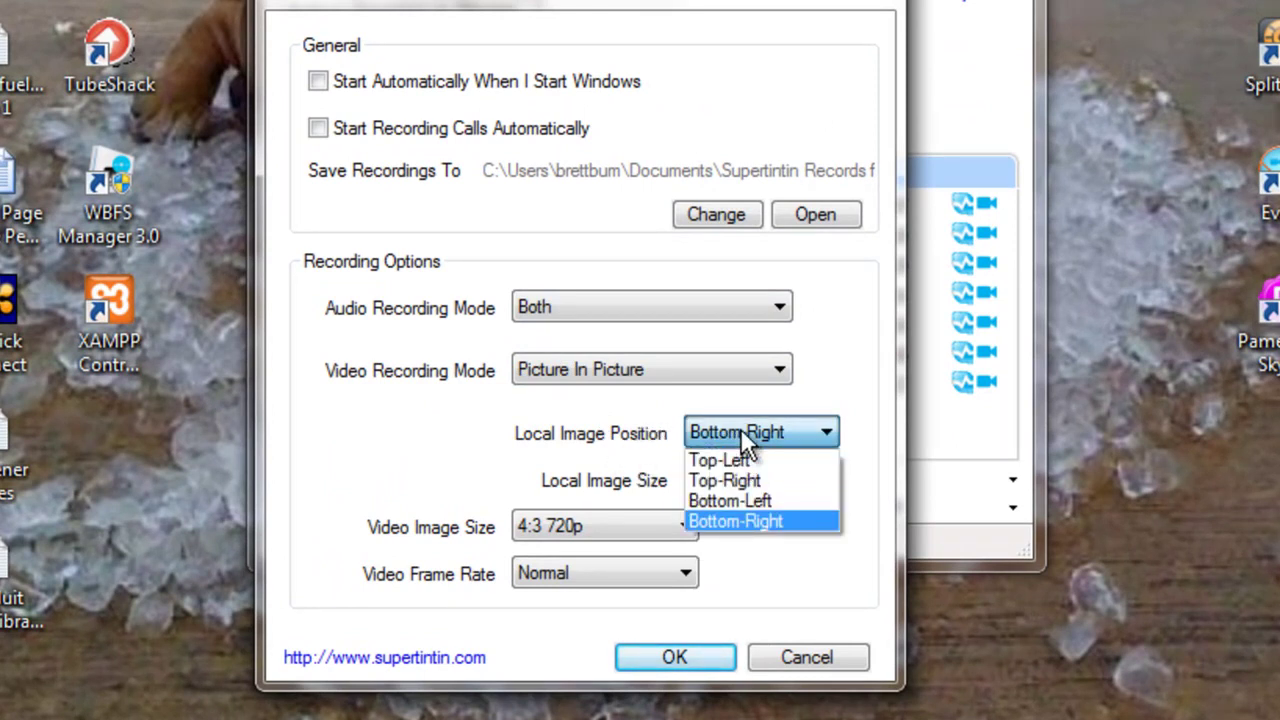
click(612, 437)
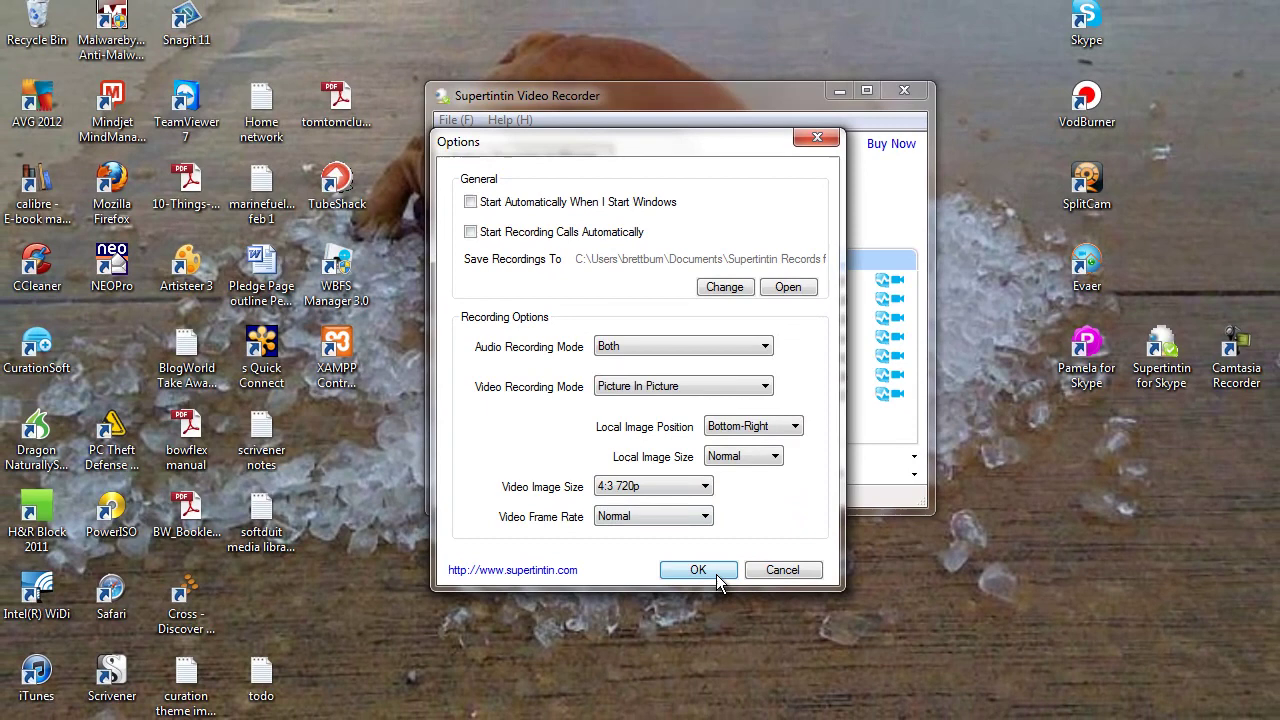
click(705, 595)
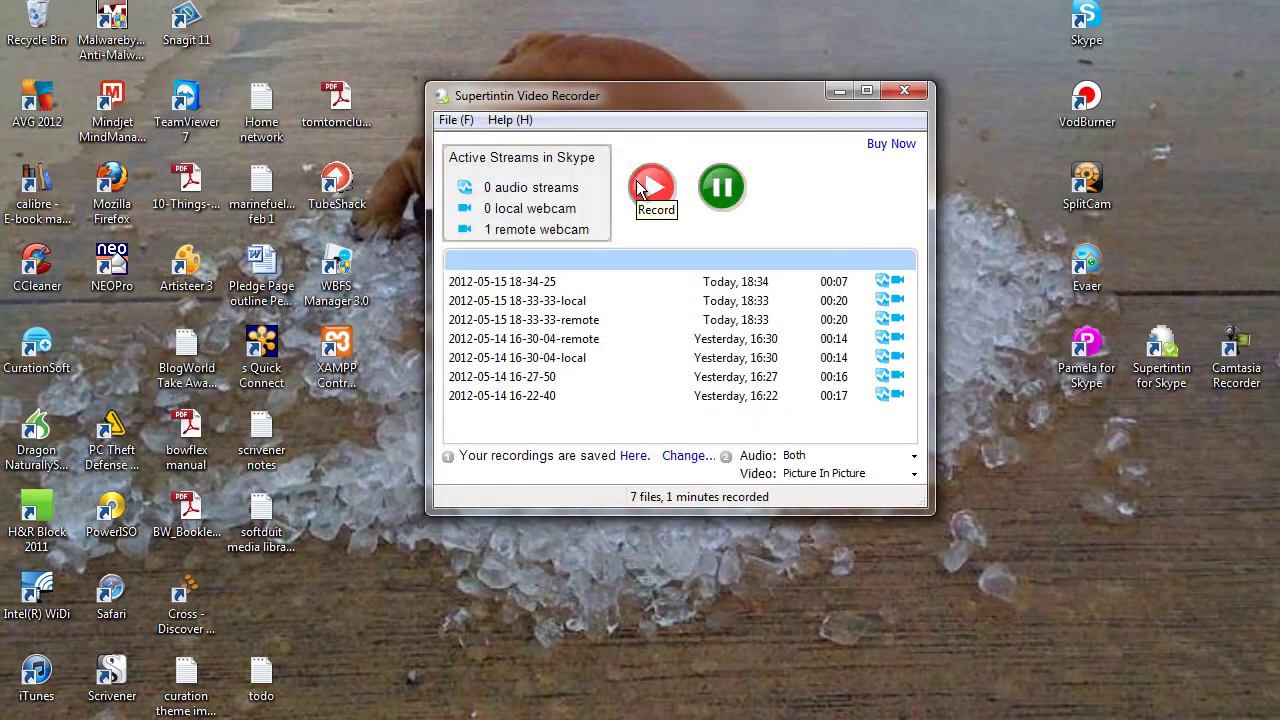
Record a short picture-in-picture clip of the Skype call and select the new recording in the list
click(650, 186)
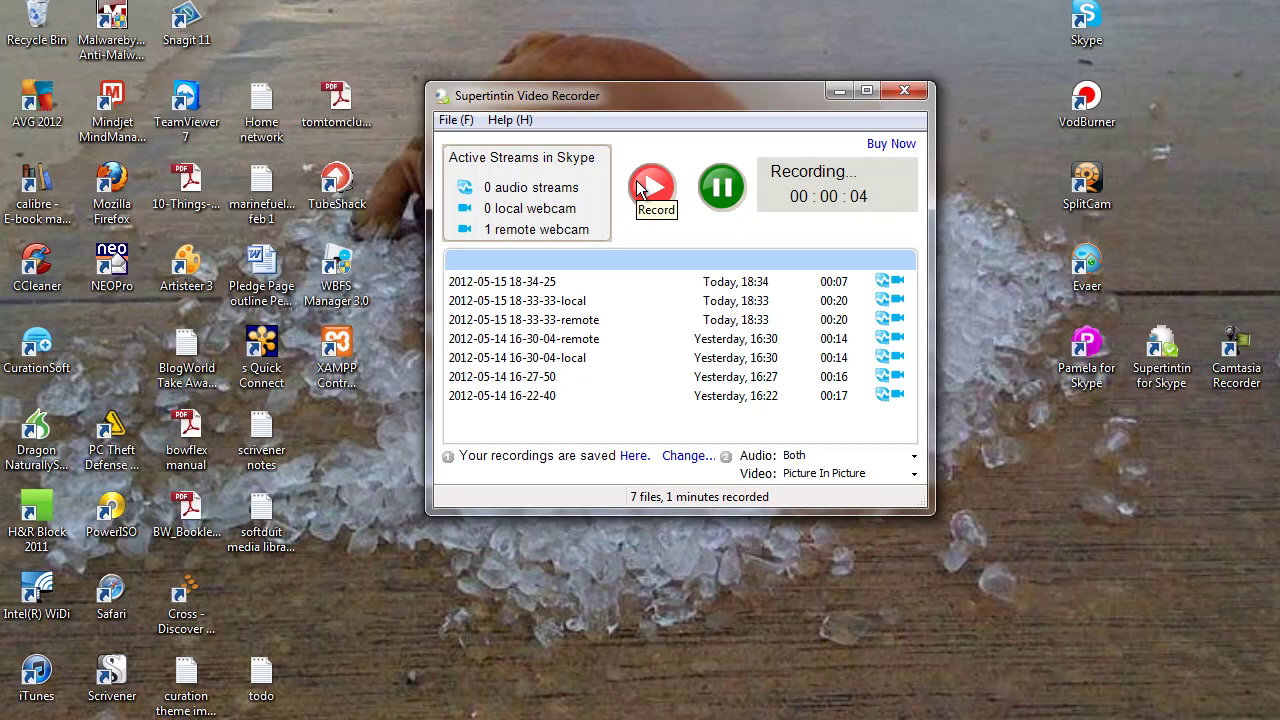
click(720, 190)
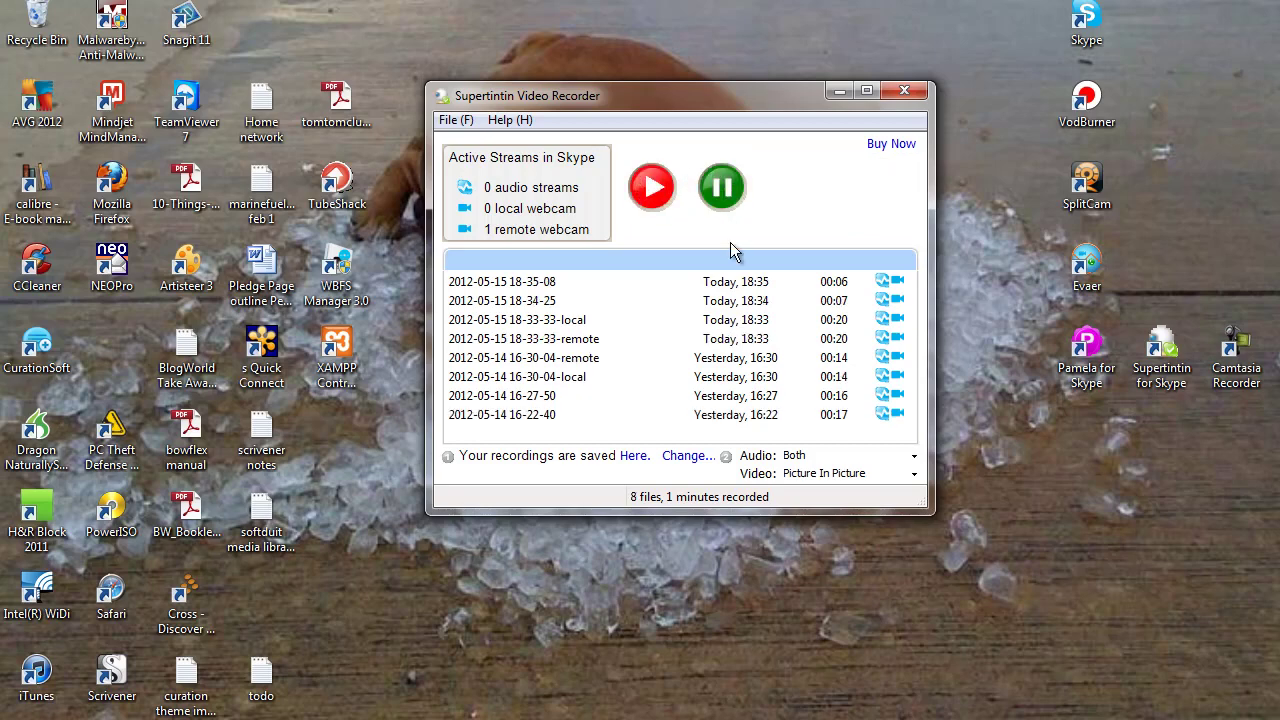
click(530, 289)
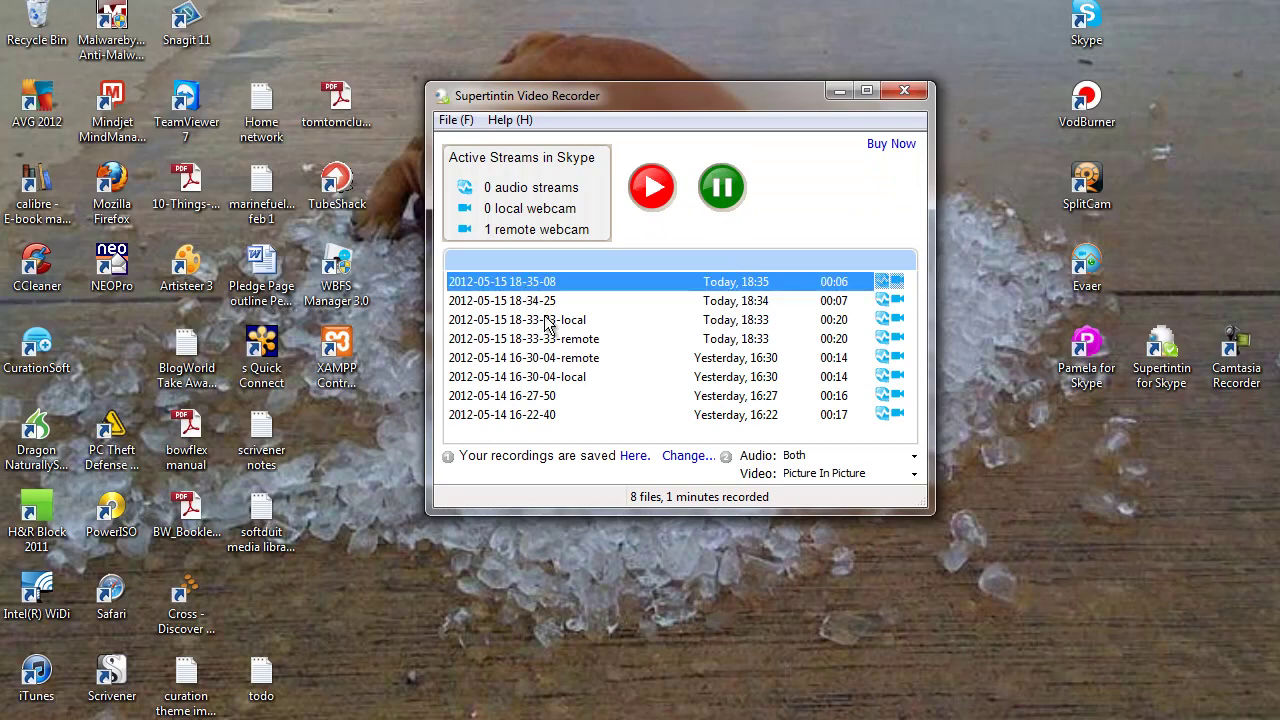
key(alt+Tab)
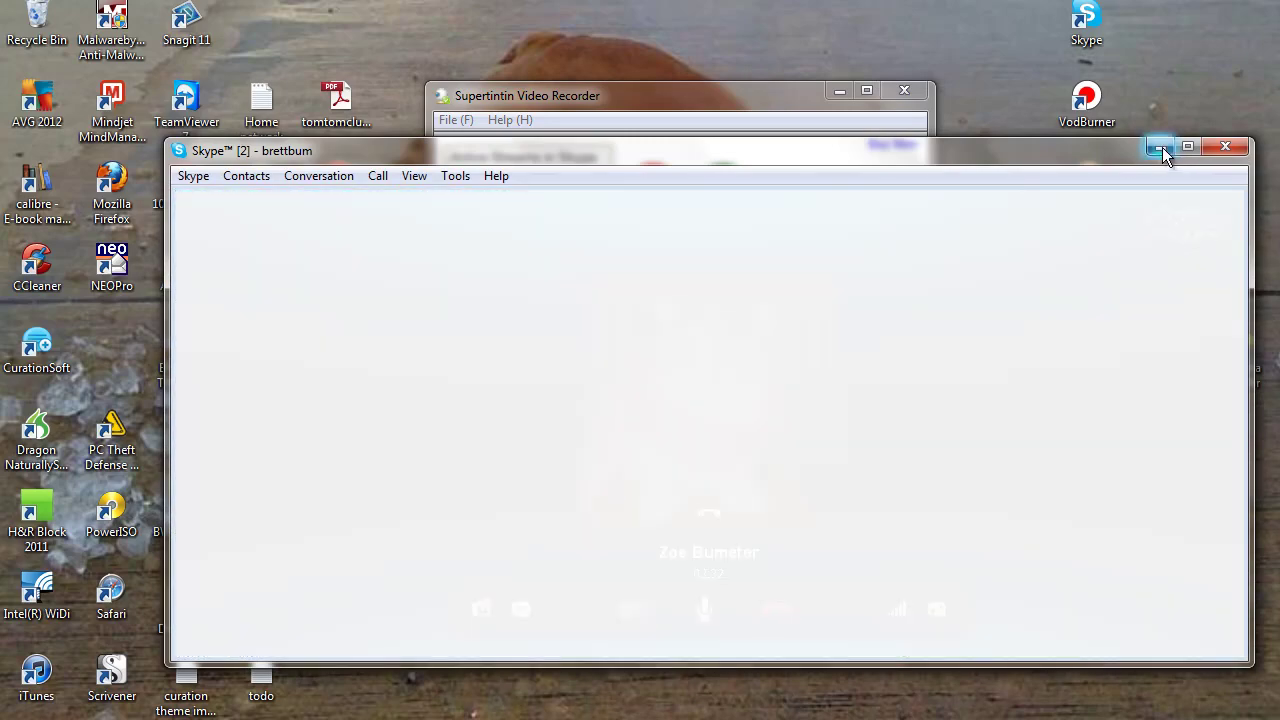
click(1162, 148)
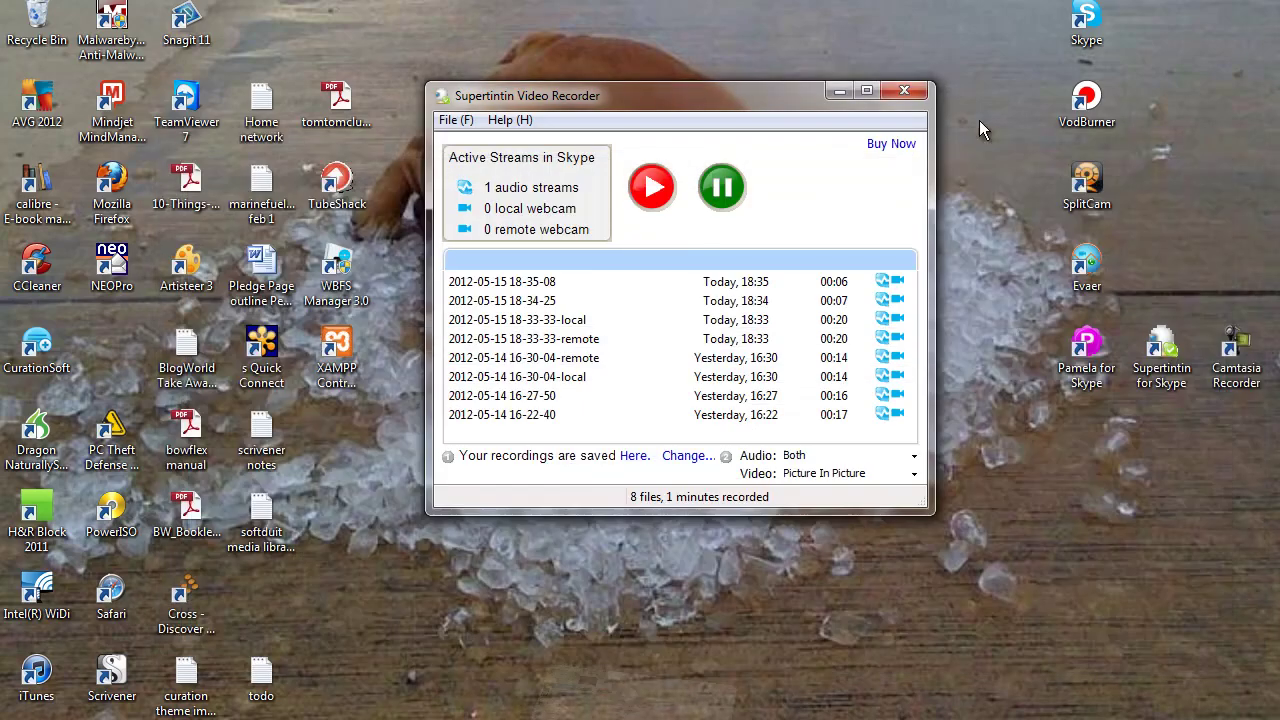
click(565, 340)
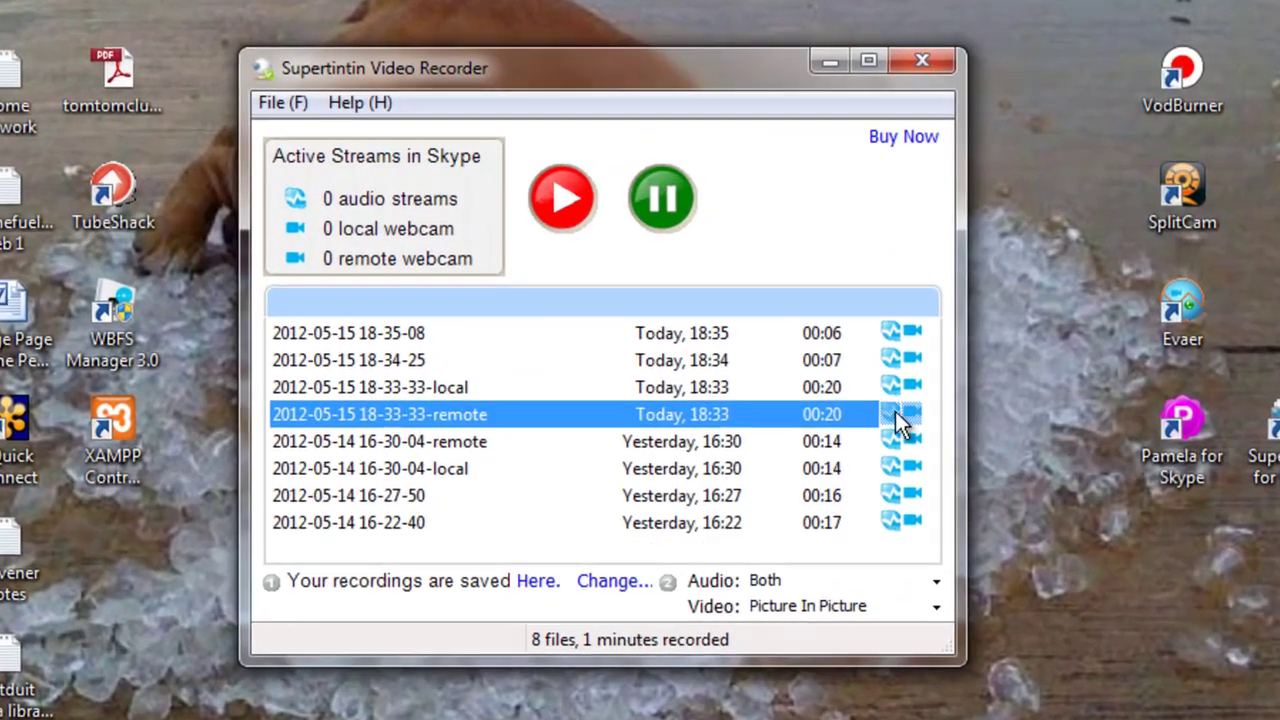
right_click(636, 414)
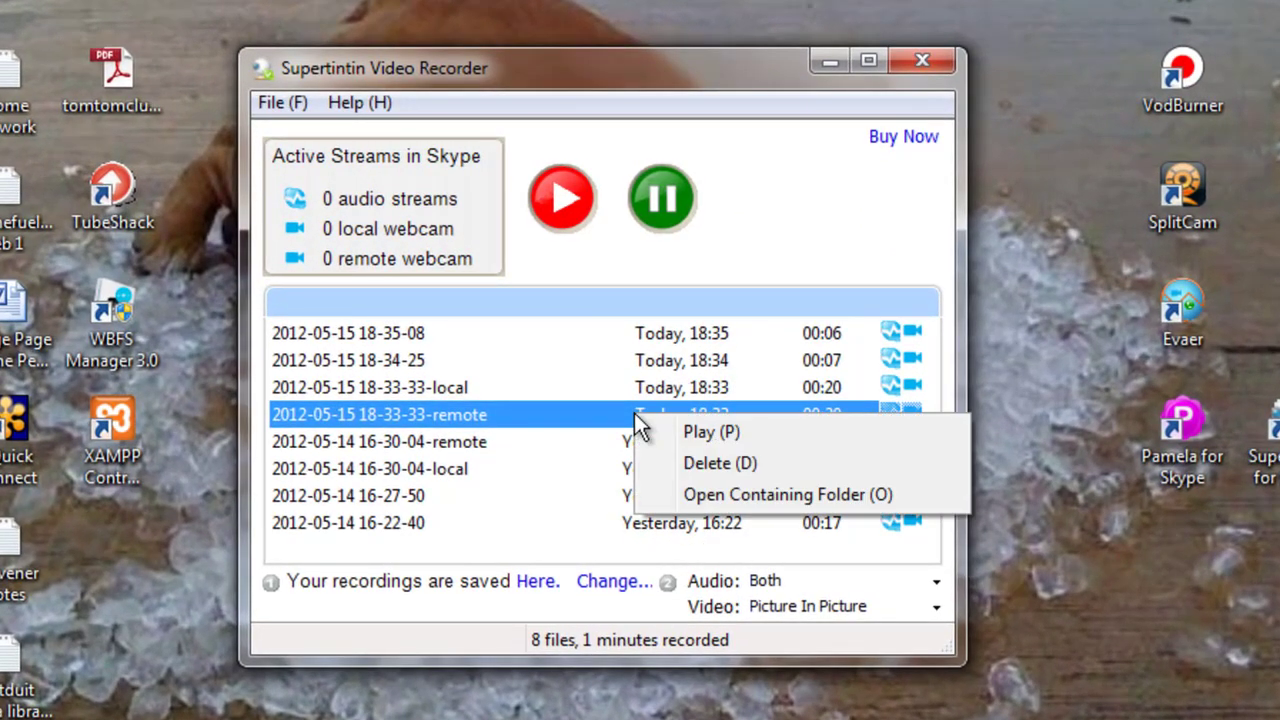
click(697, 491)
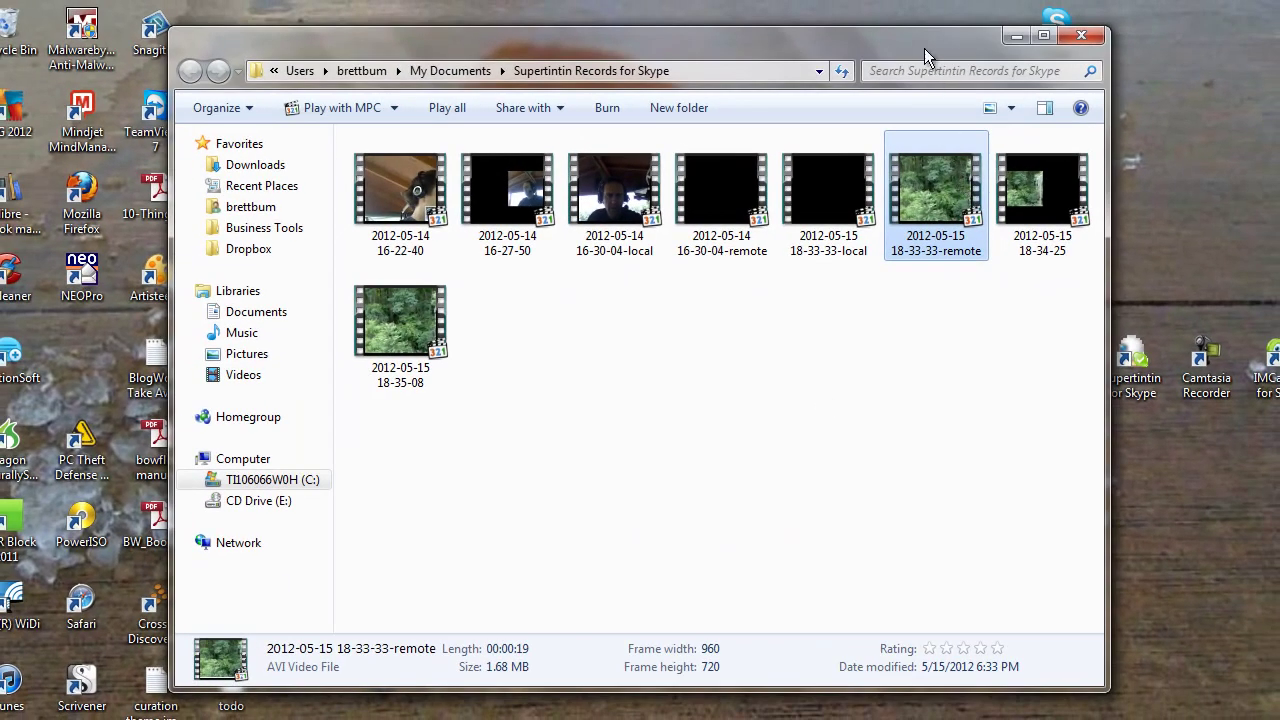
drag(924, 48, 762, 33)
Show the recordings folder in Details view and widen the Name column to fit the full file names
click(849, 84)
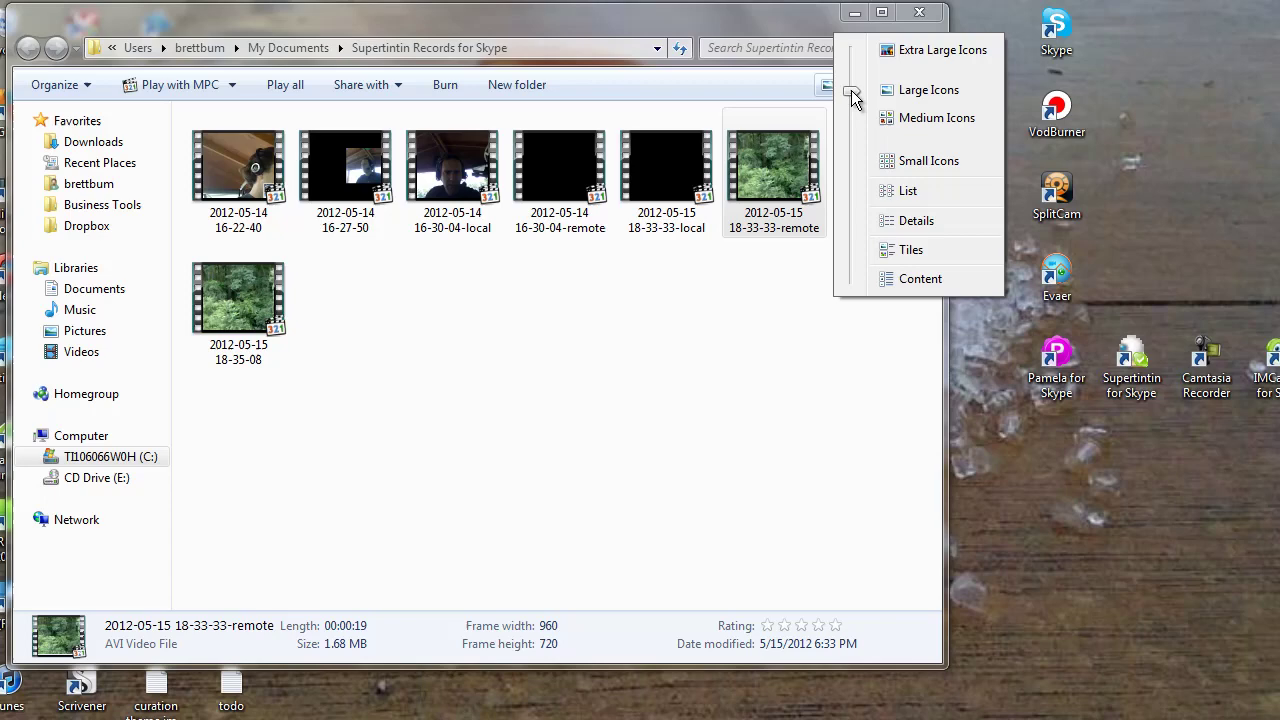
click(914, 226)
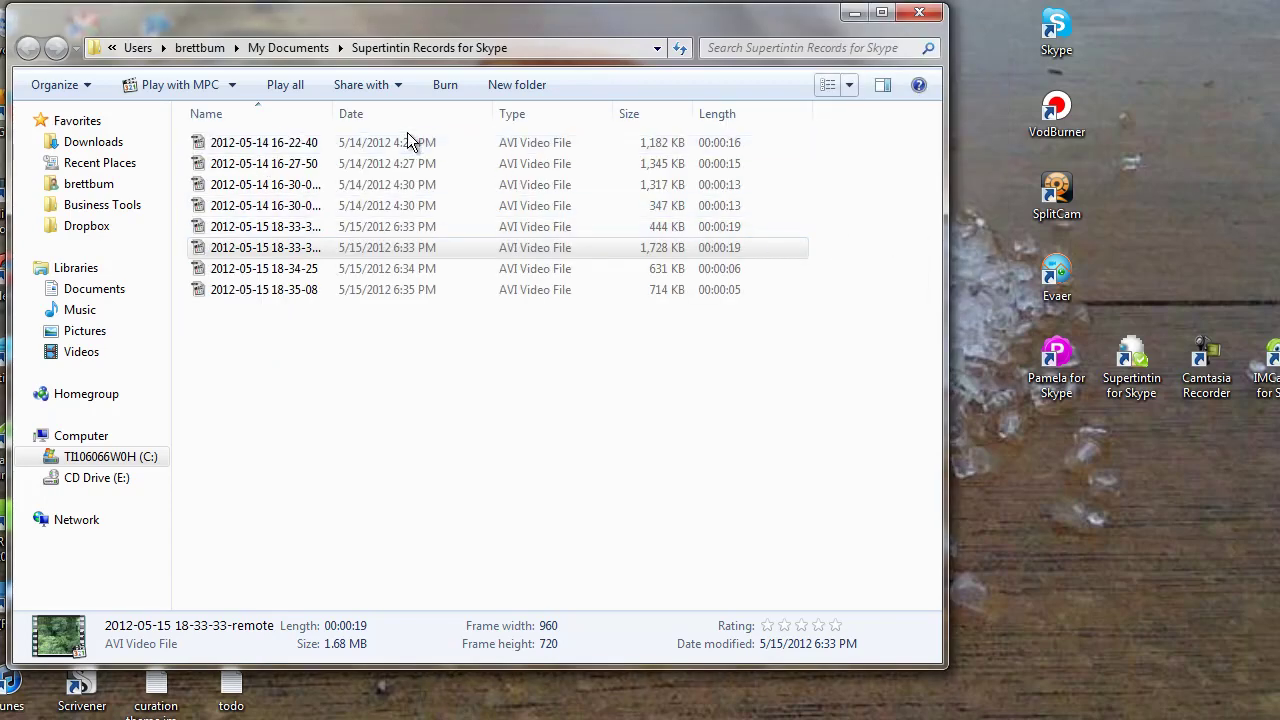
drag(331, 108, 485, 115)
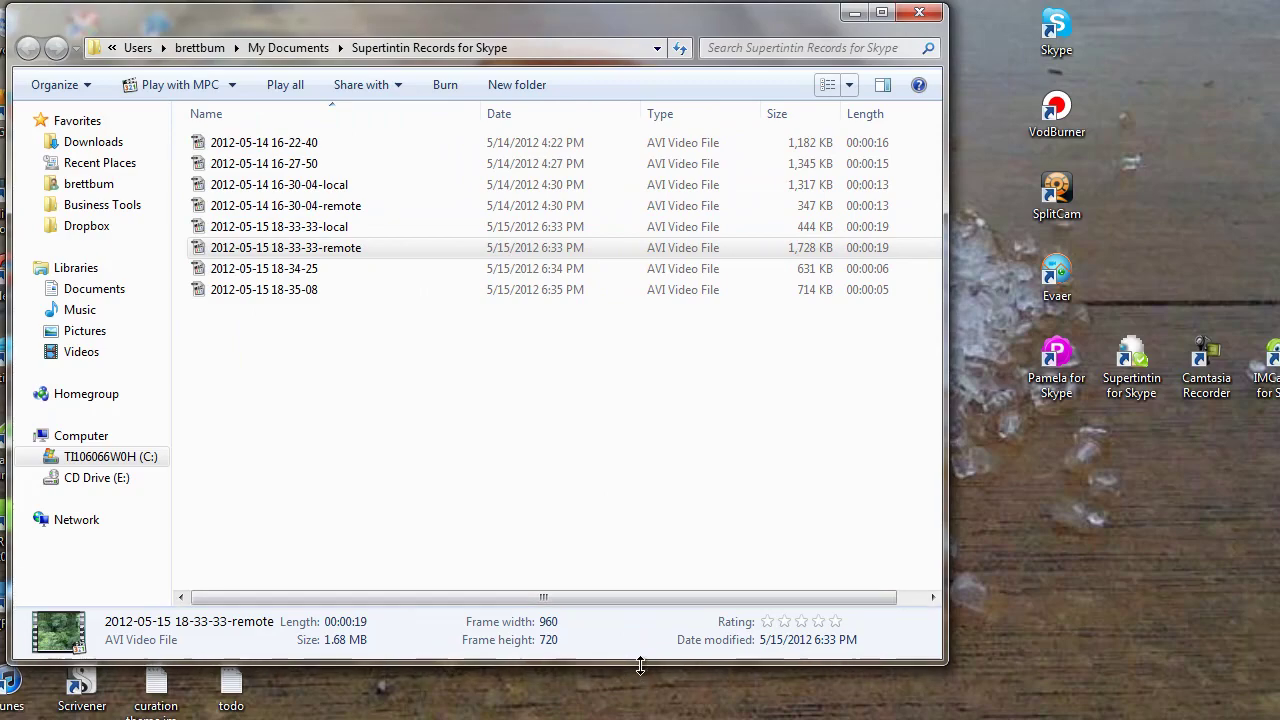
Shrink the recordings folder window and arrange it with the Supertintin window so both are visible
drag(637, 665, 600, 407)
drag(585, 55, 685, 399)
drag(634, 99, 1040, 17)
drag(689, 366, 656, 402)
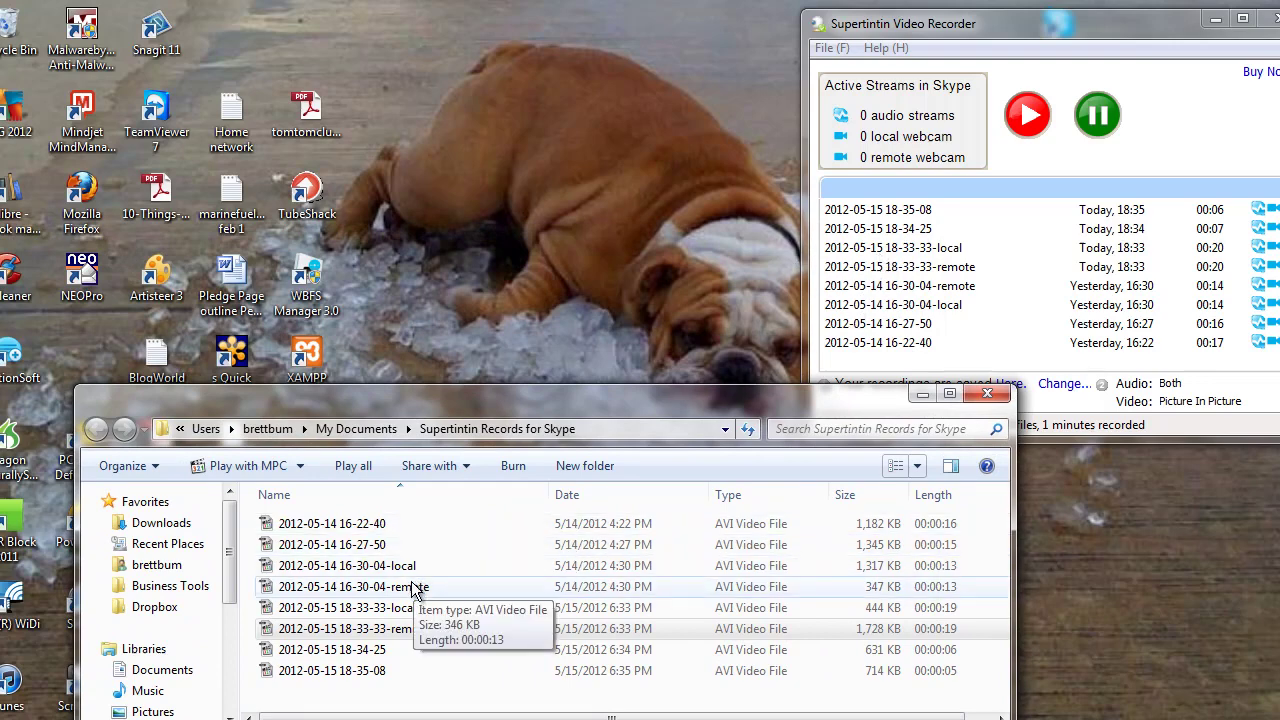
click(372, 614)
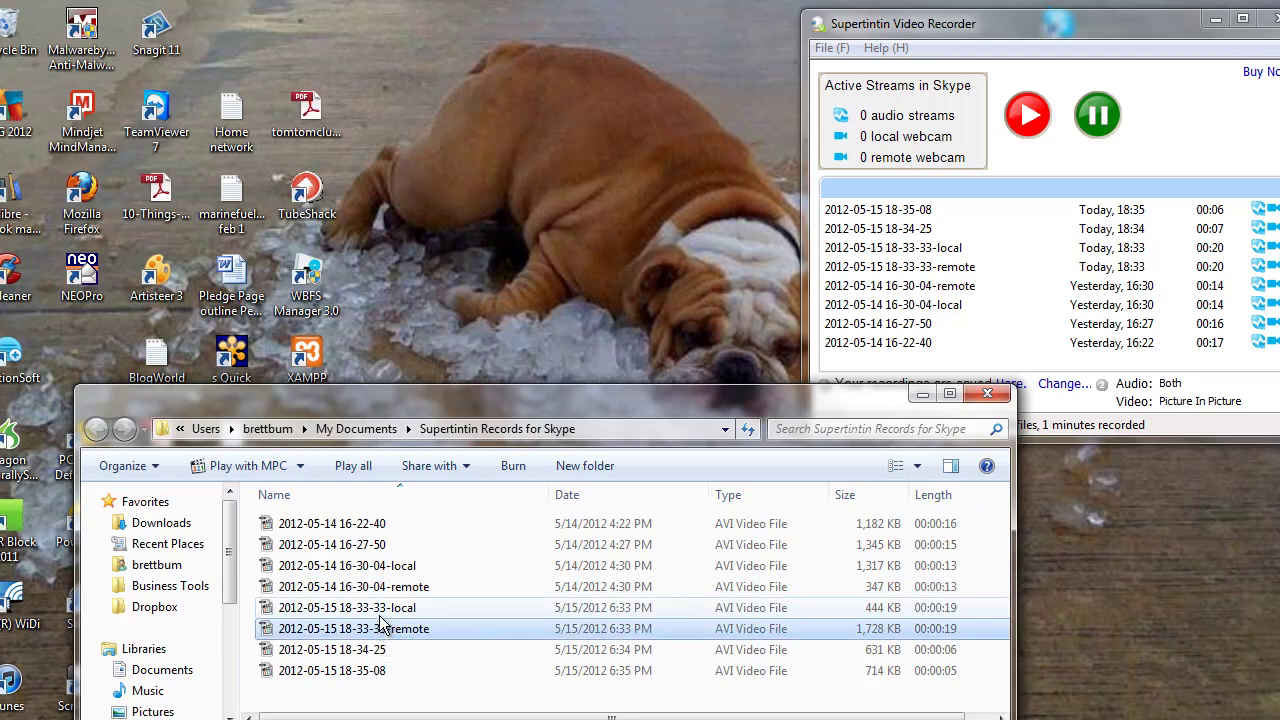
right_click(382, 612)
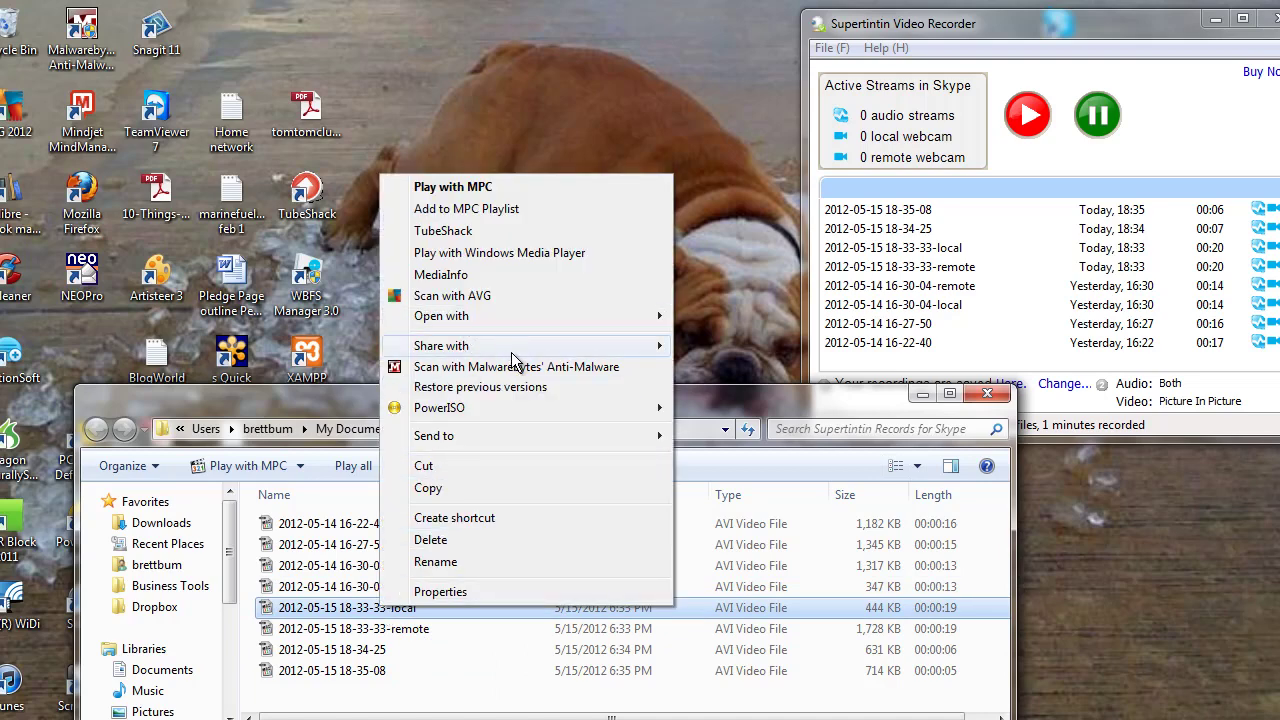
mouse_move(515, 321)
click(773, 449)
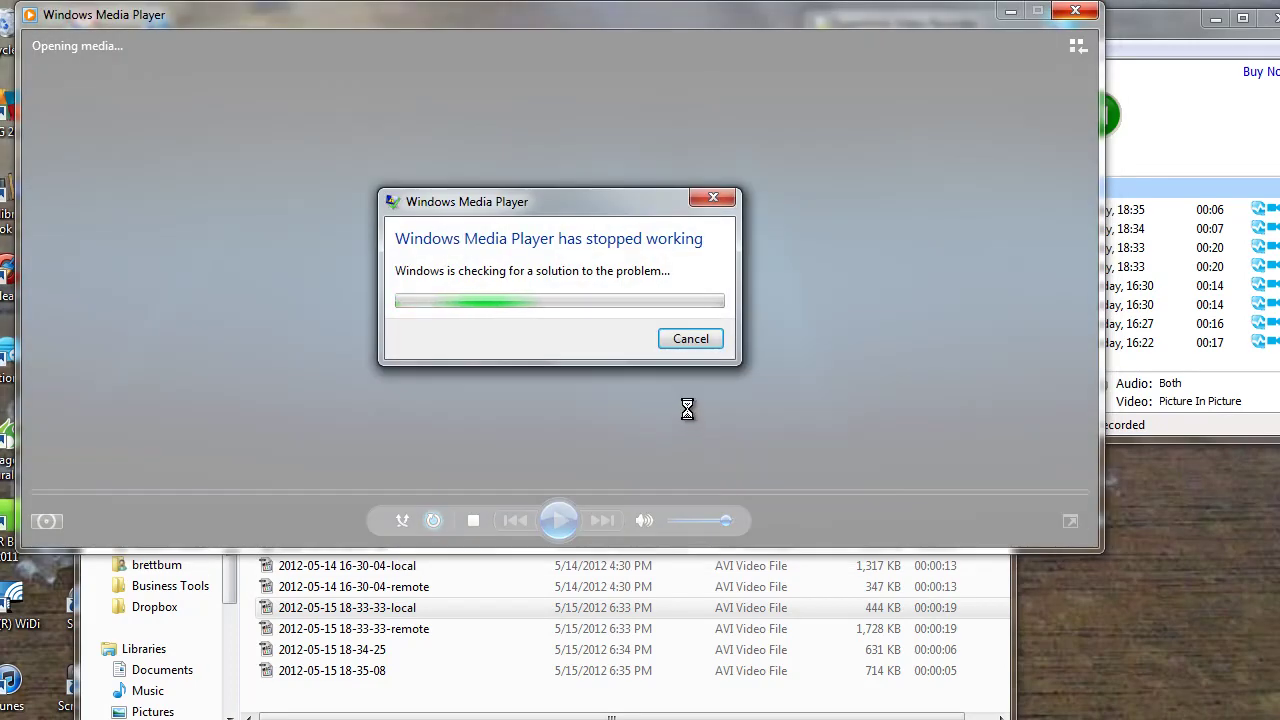
click(690, 338)
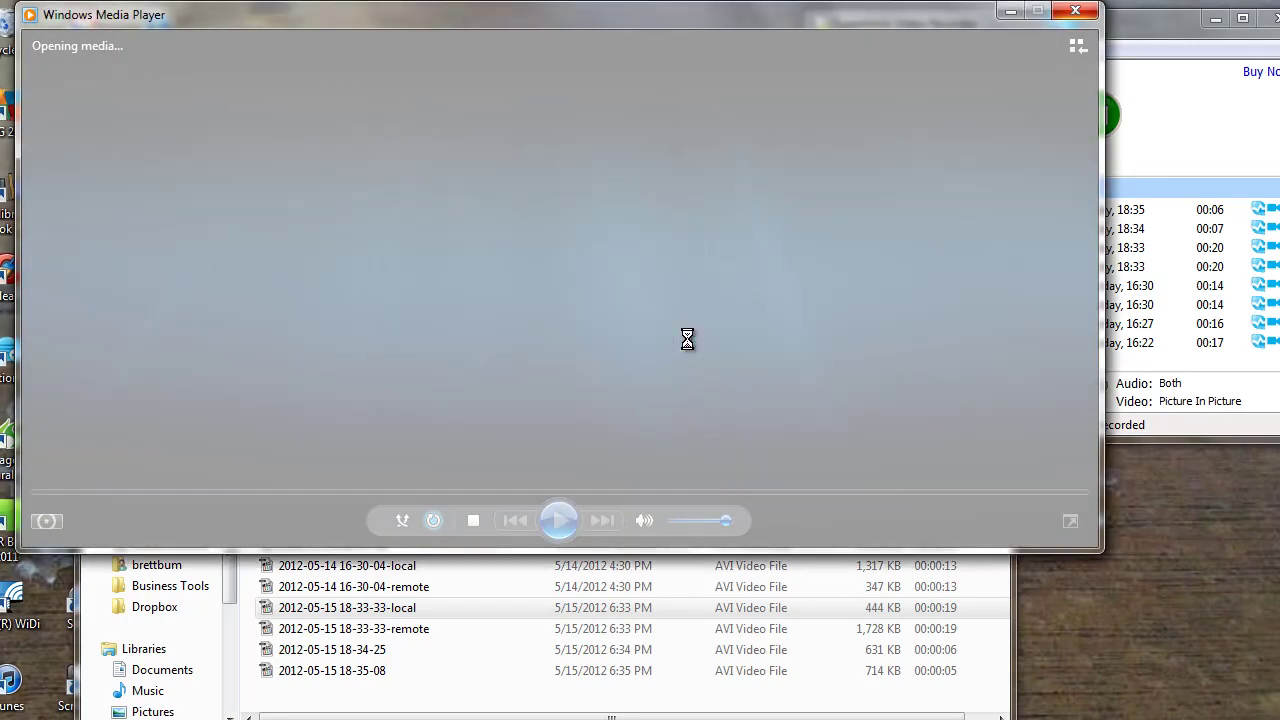
right_click(393, 608)
mouse_move(508, 314)
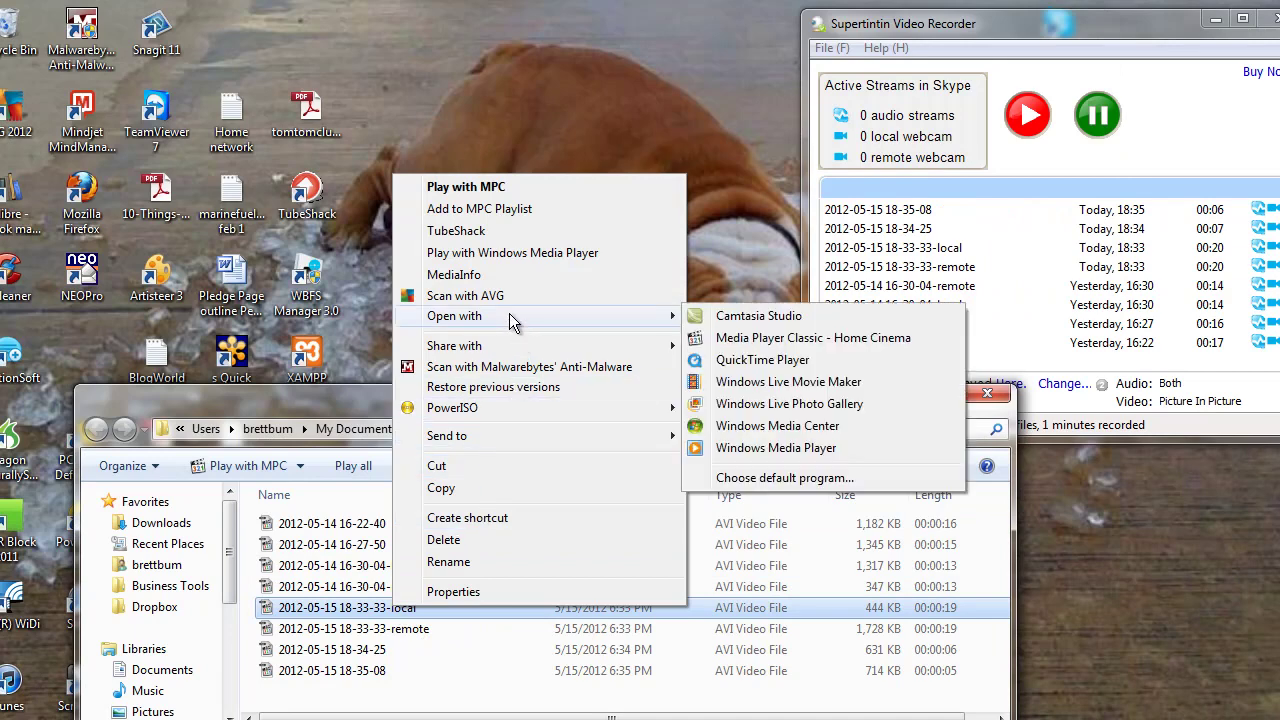
click(707, 364)
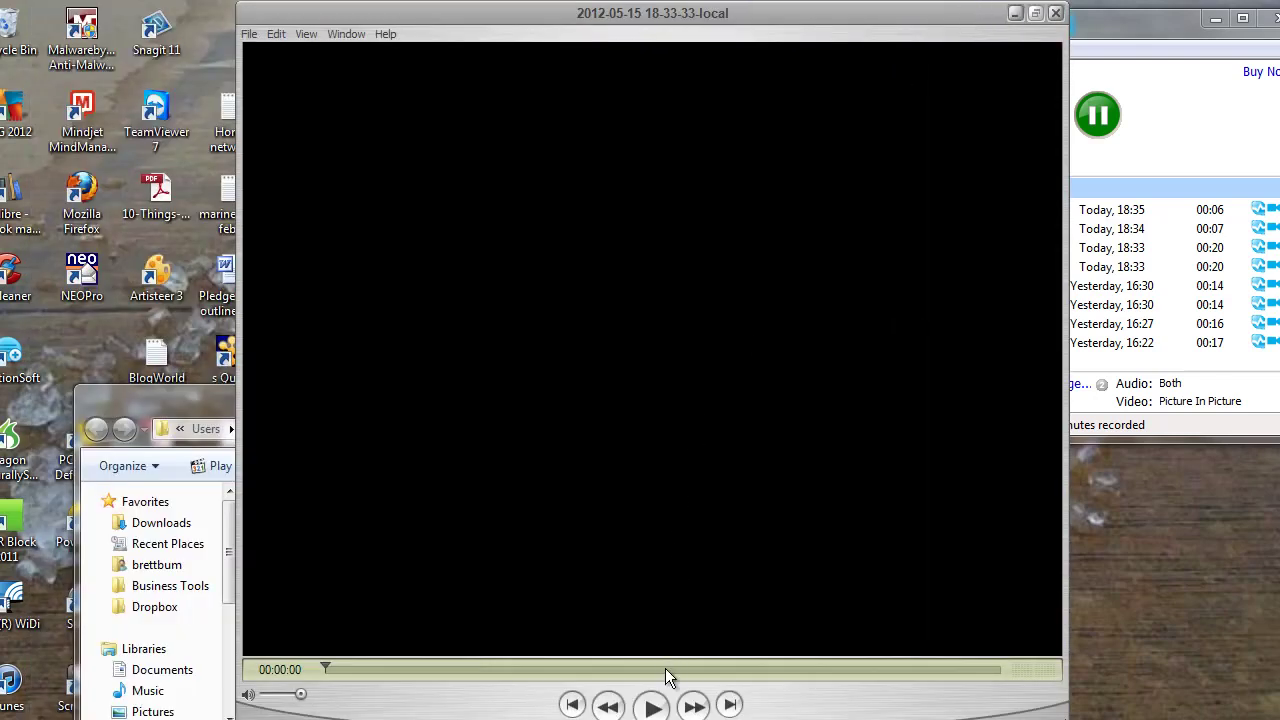
click(651, 705)
click(1055, 13)
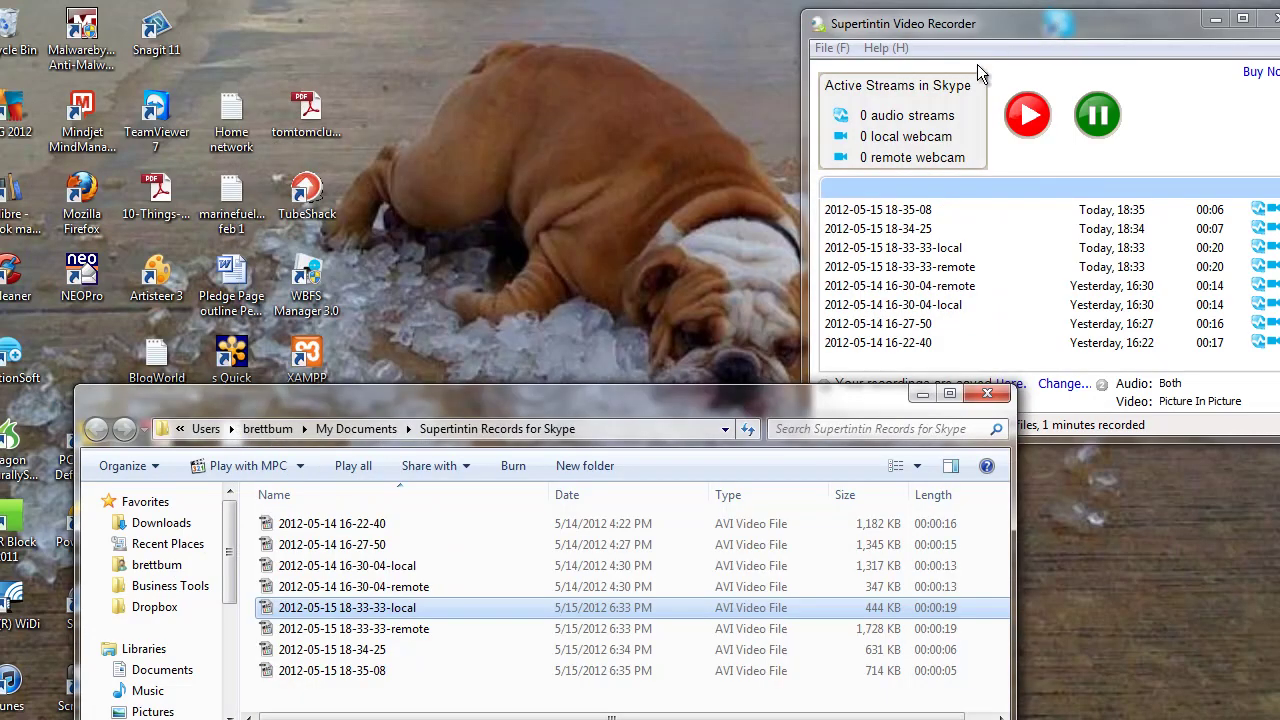
click(383, 567)
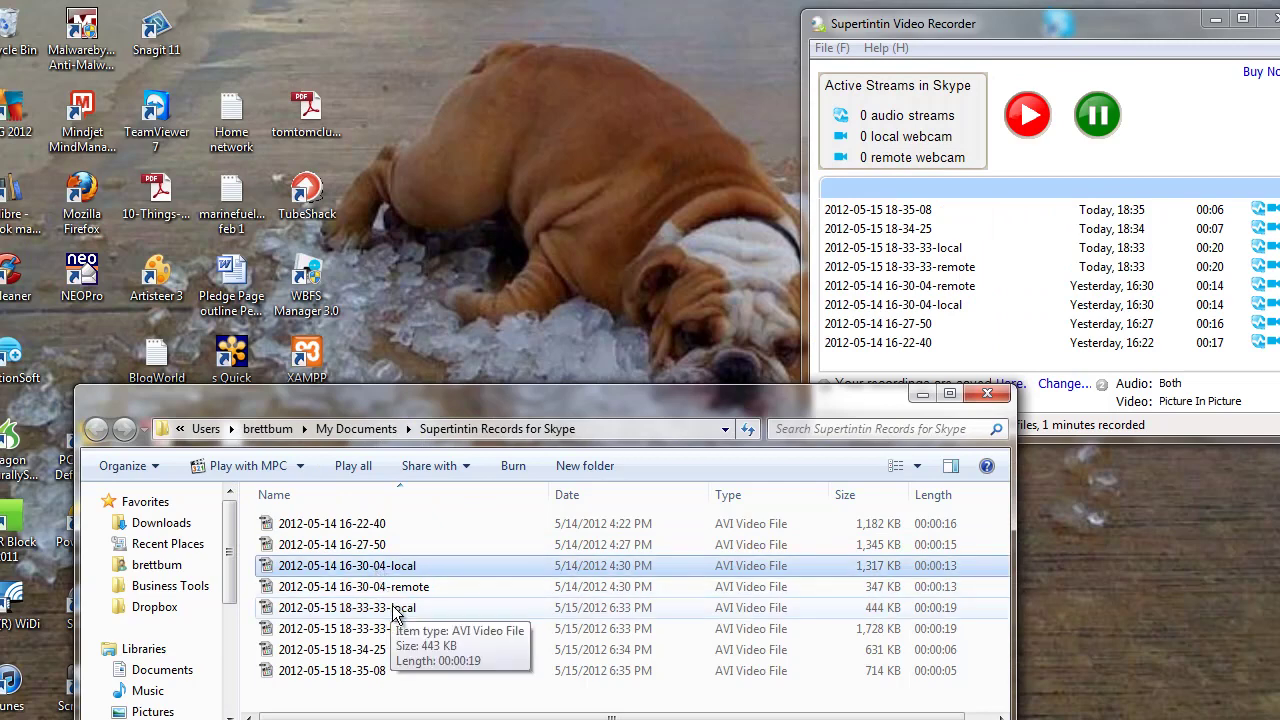
click(394, 608)
click(398, 628)
click(390, 650)
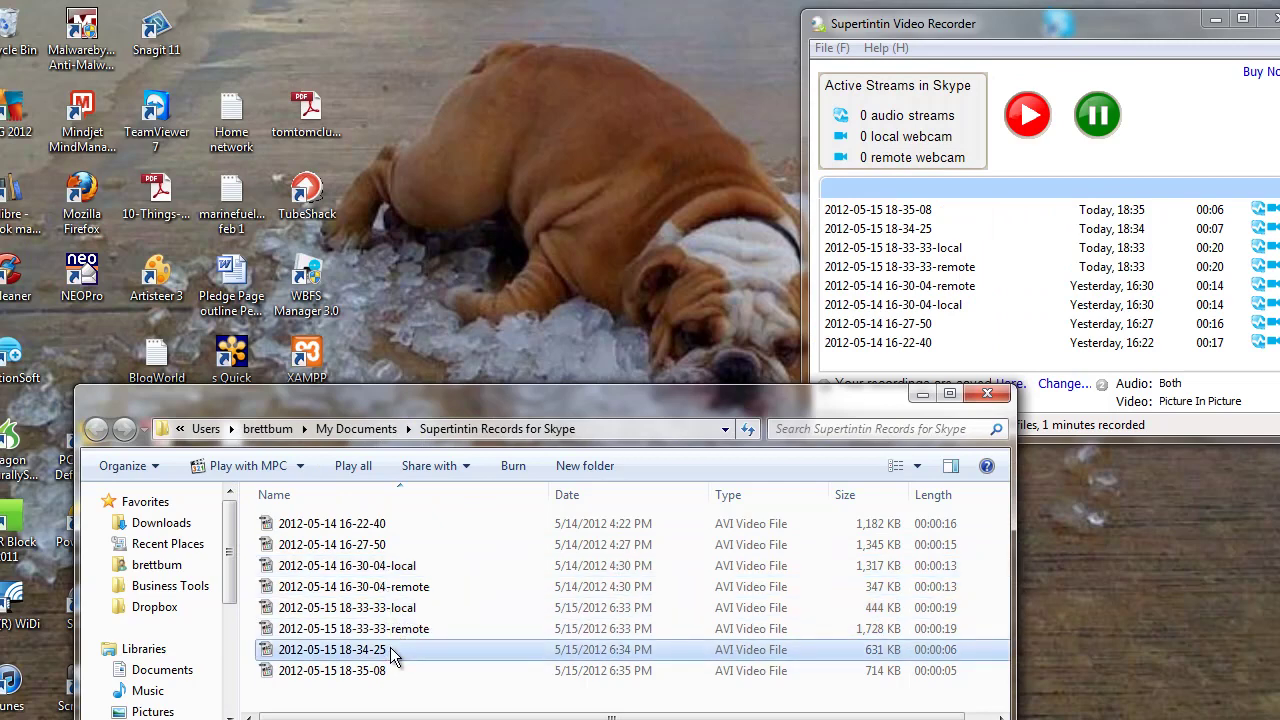
right_click(390, 647)
mouse_move(514, 361)
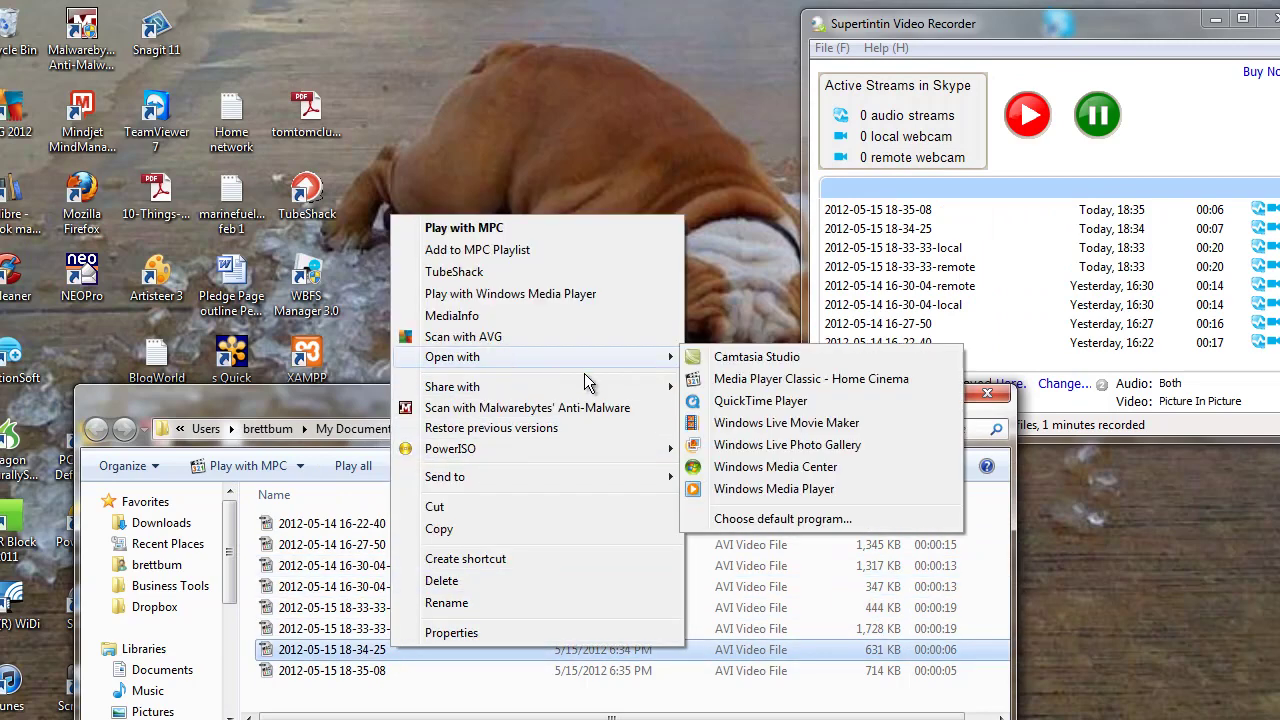
click(776, 488)
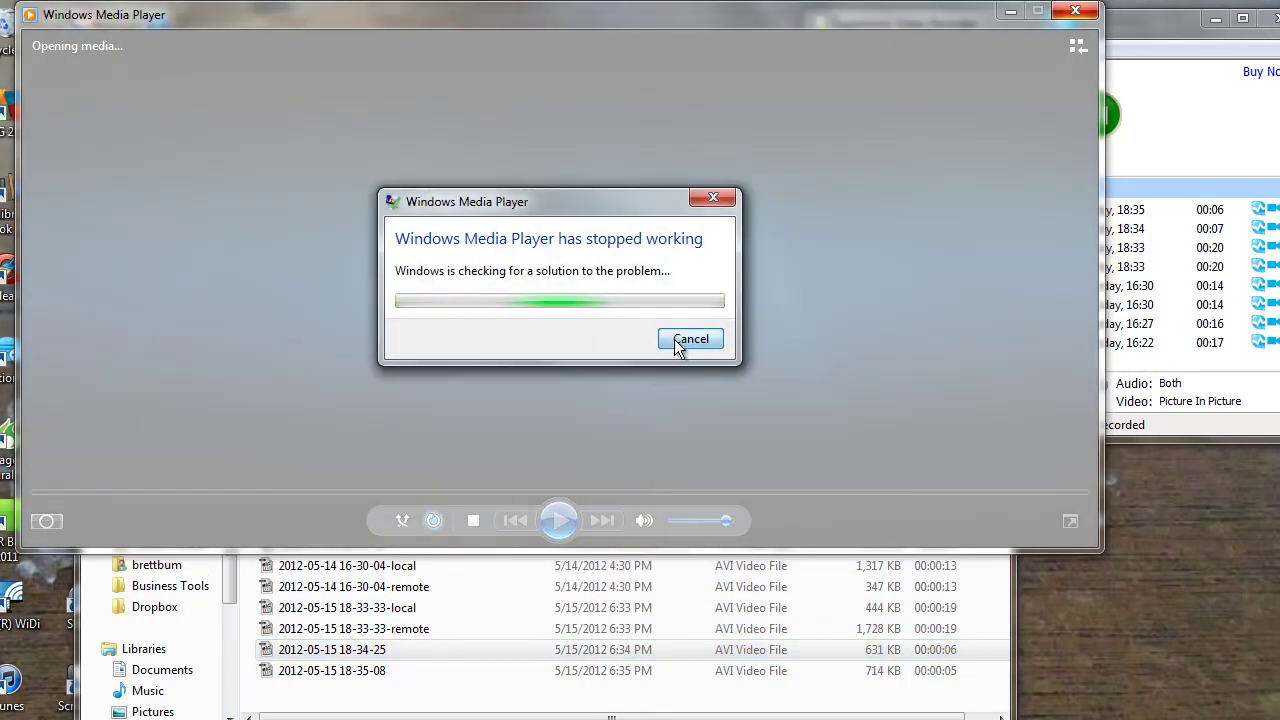
click(688, 340)
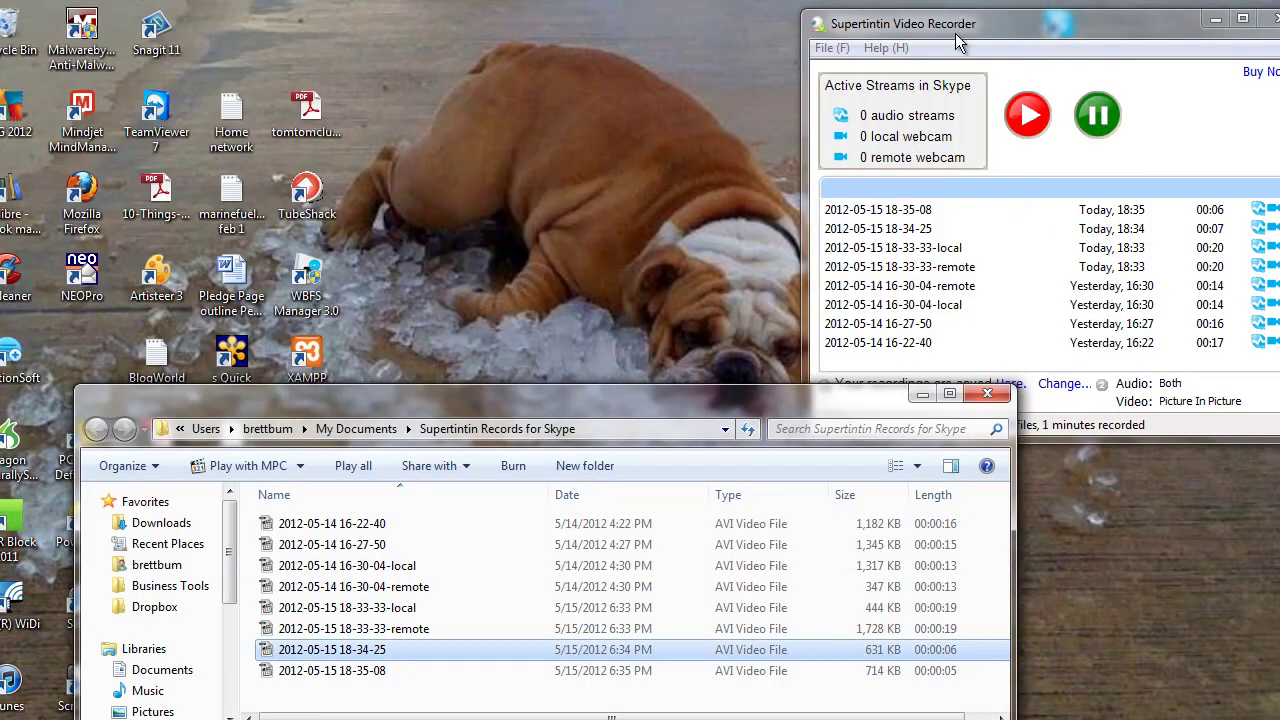
right_click(380, 655)
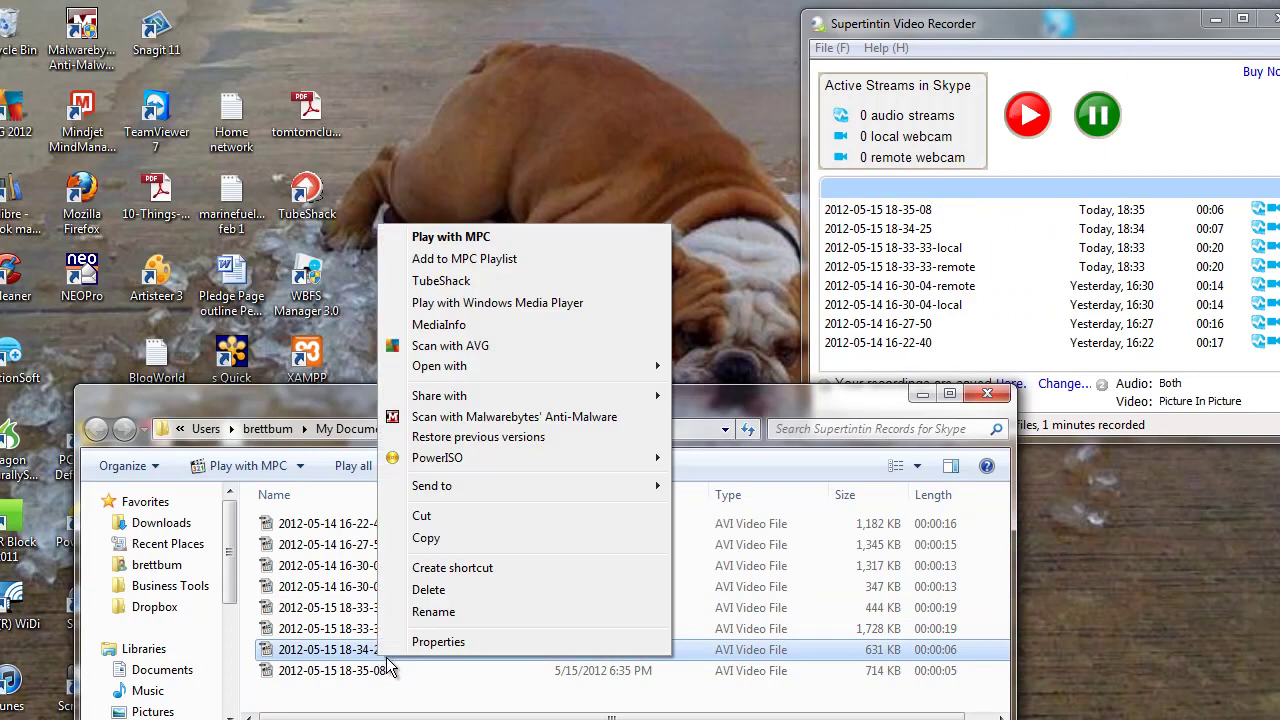
click(491, 236)
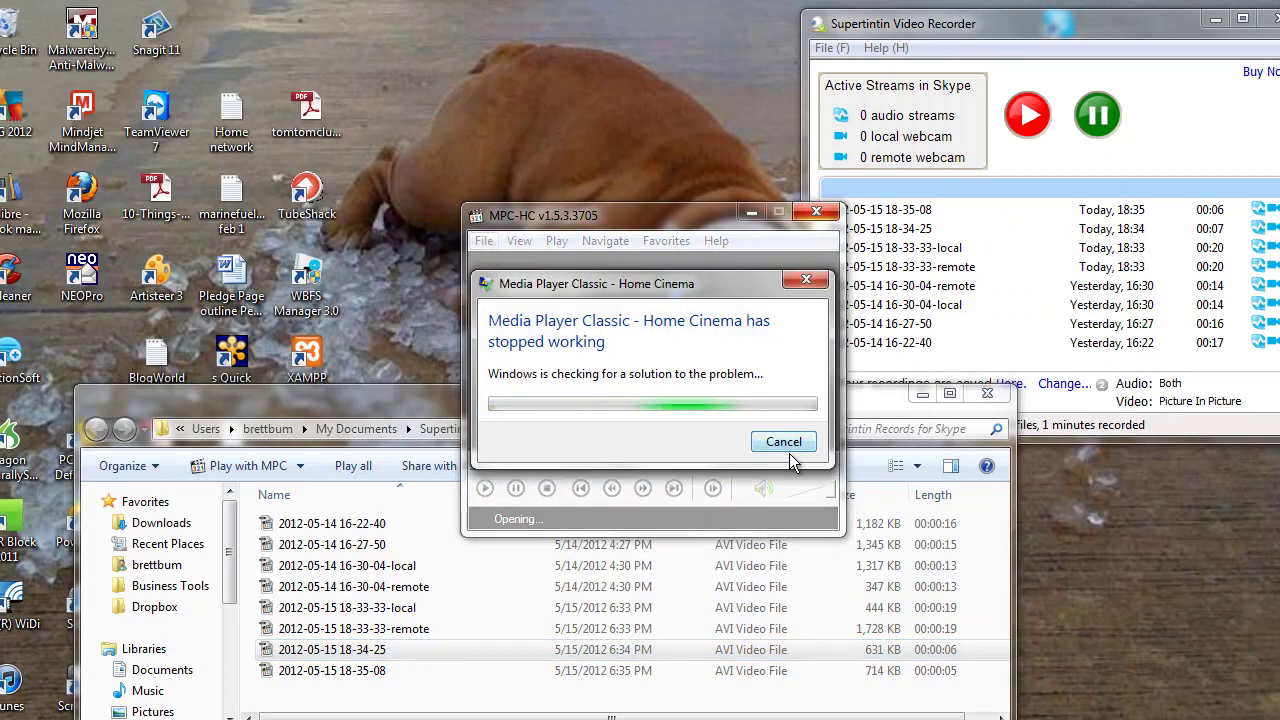
click(790, 458)
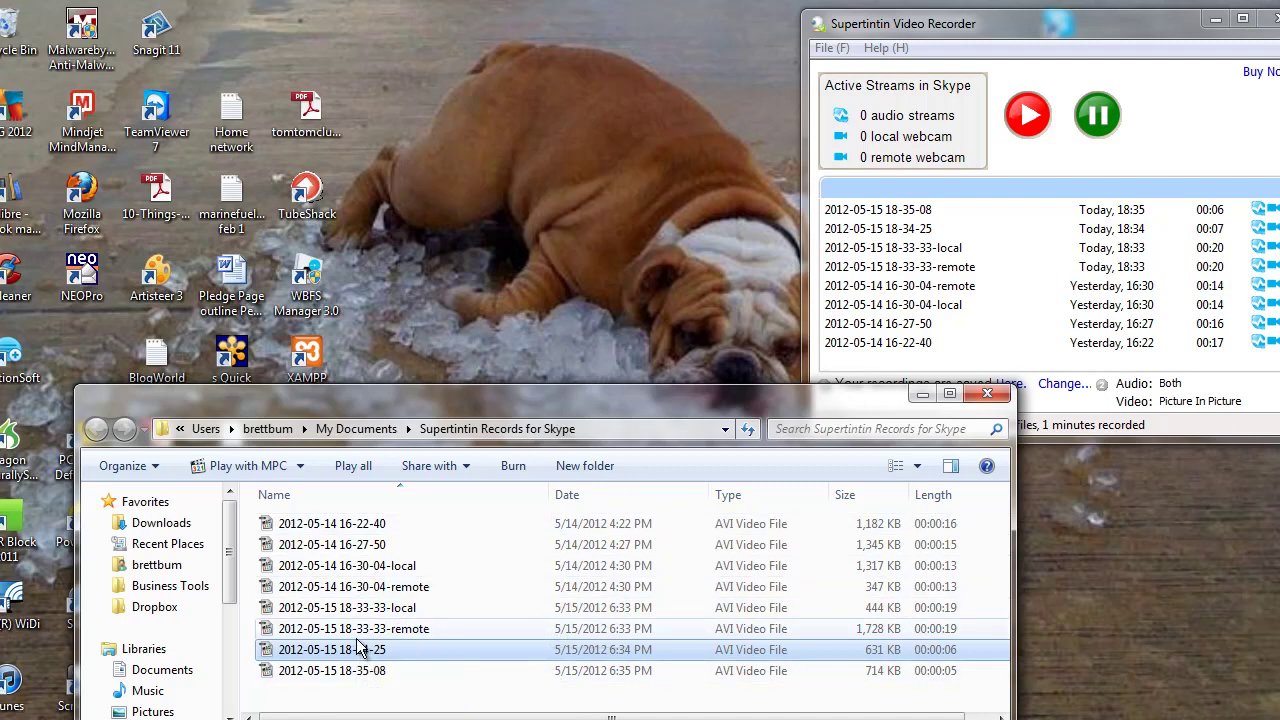
right_click(360, 650)
mouse_move(500, 369)
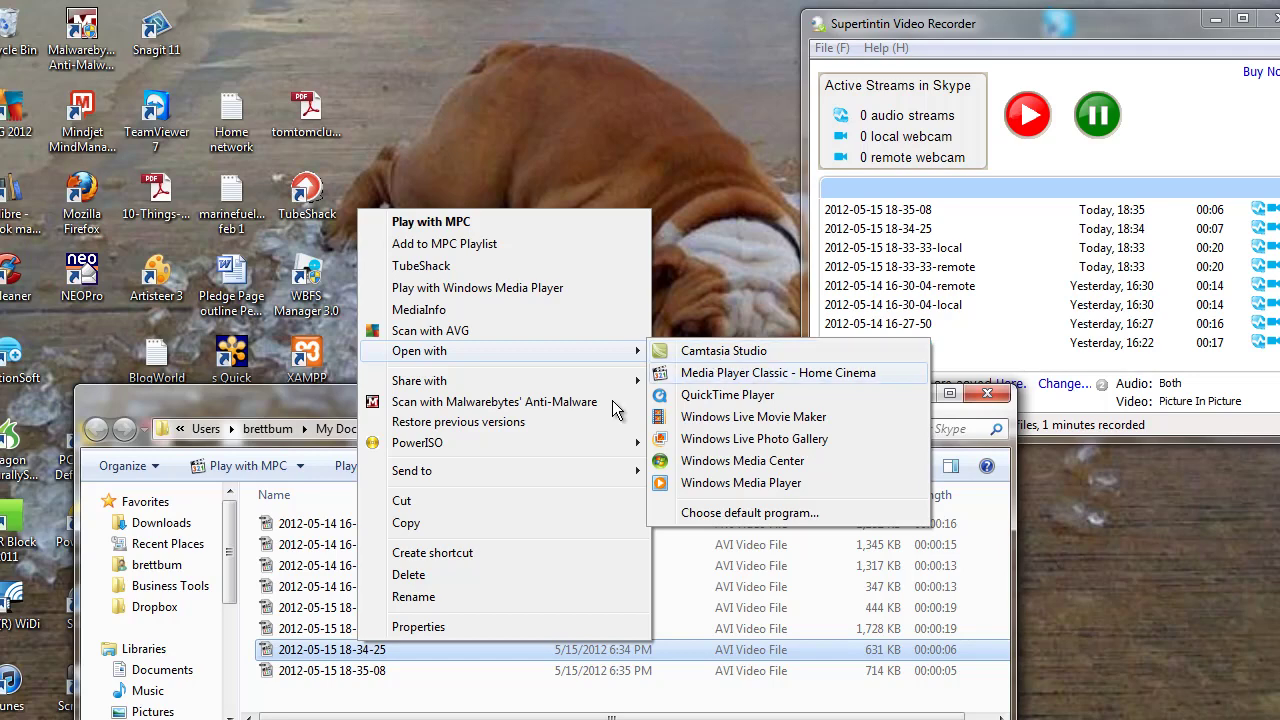
click(497, 682)
click(345, 673)
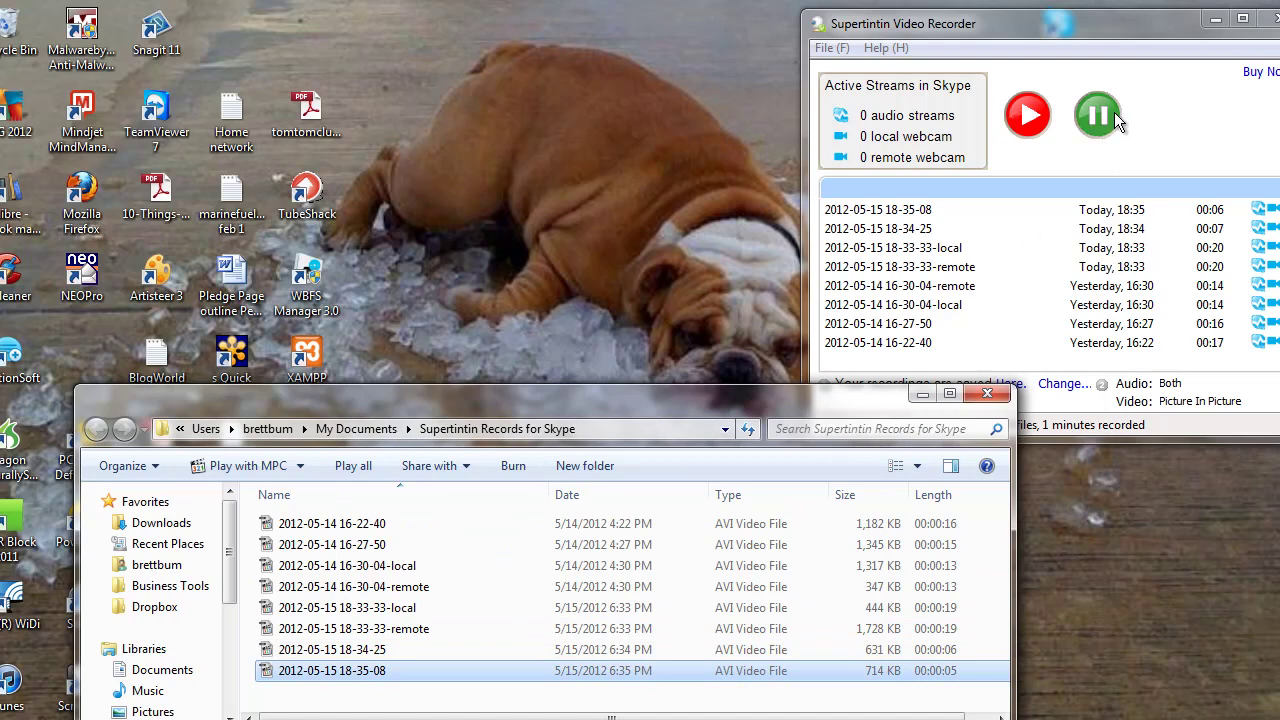
click(1272, 19)
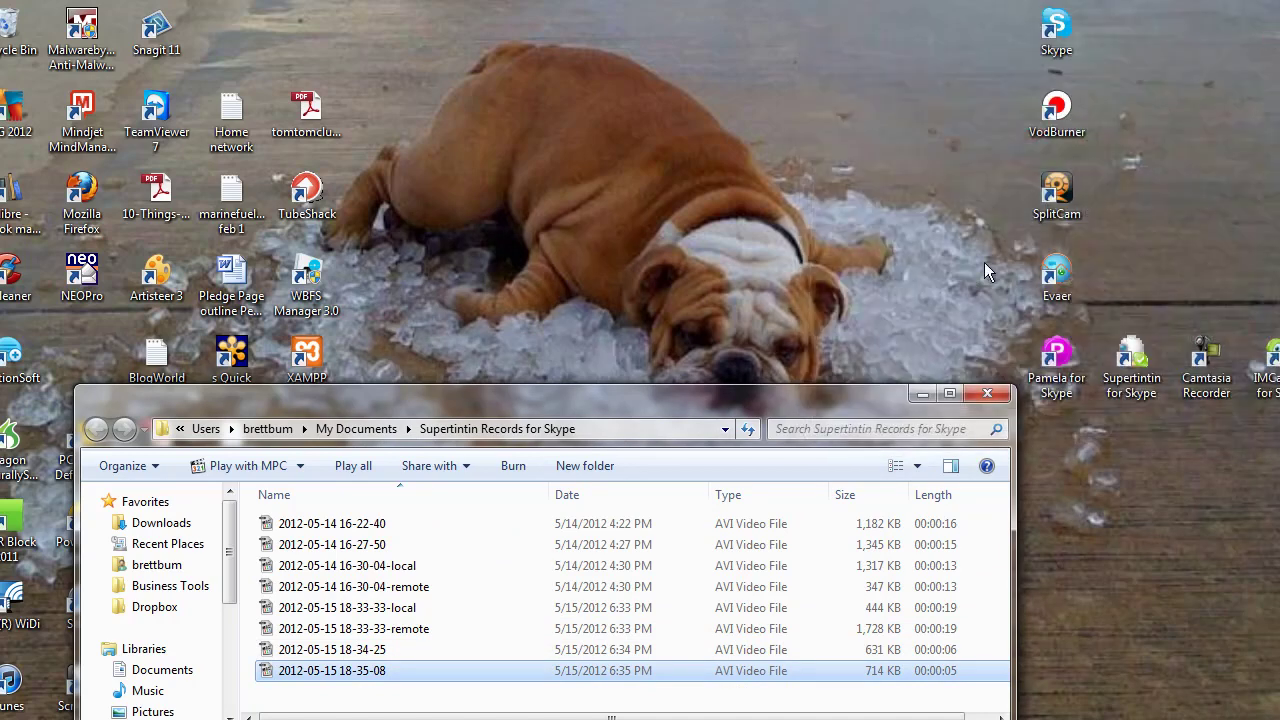